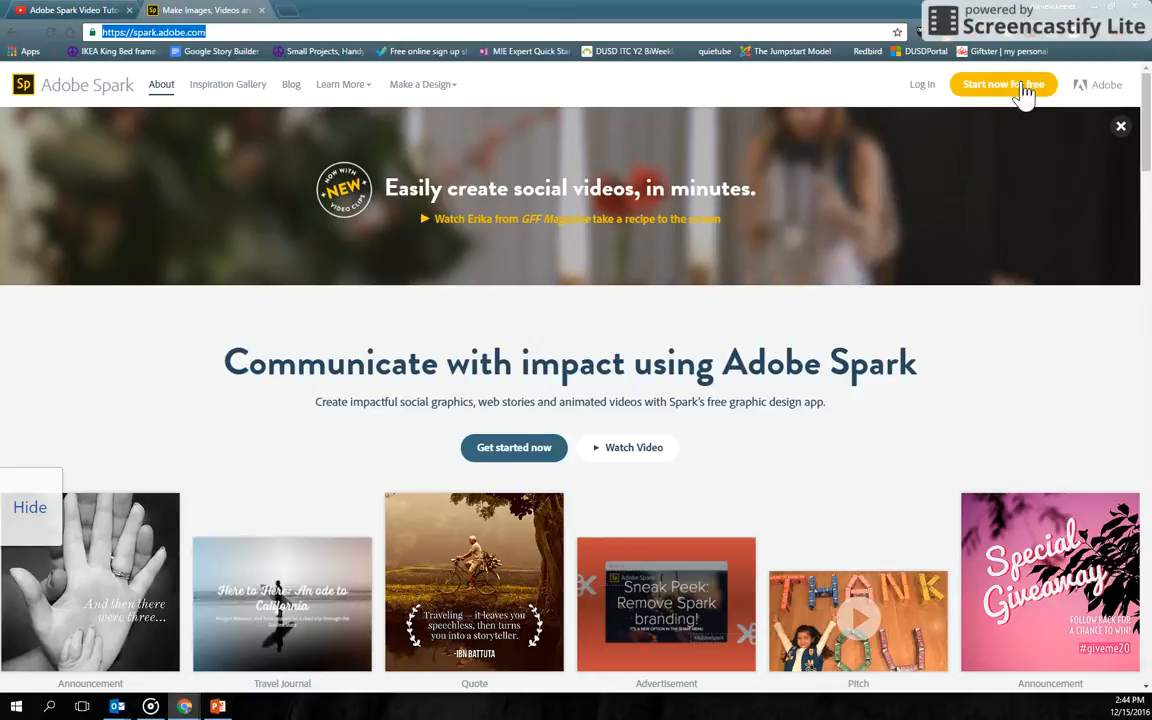
Step: Log in to Adobe Spark with the Google account and start a new project
{"action": "left_click", "coordinate": [927, 90]}
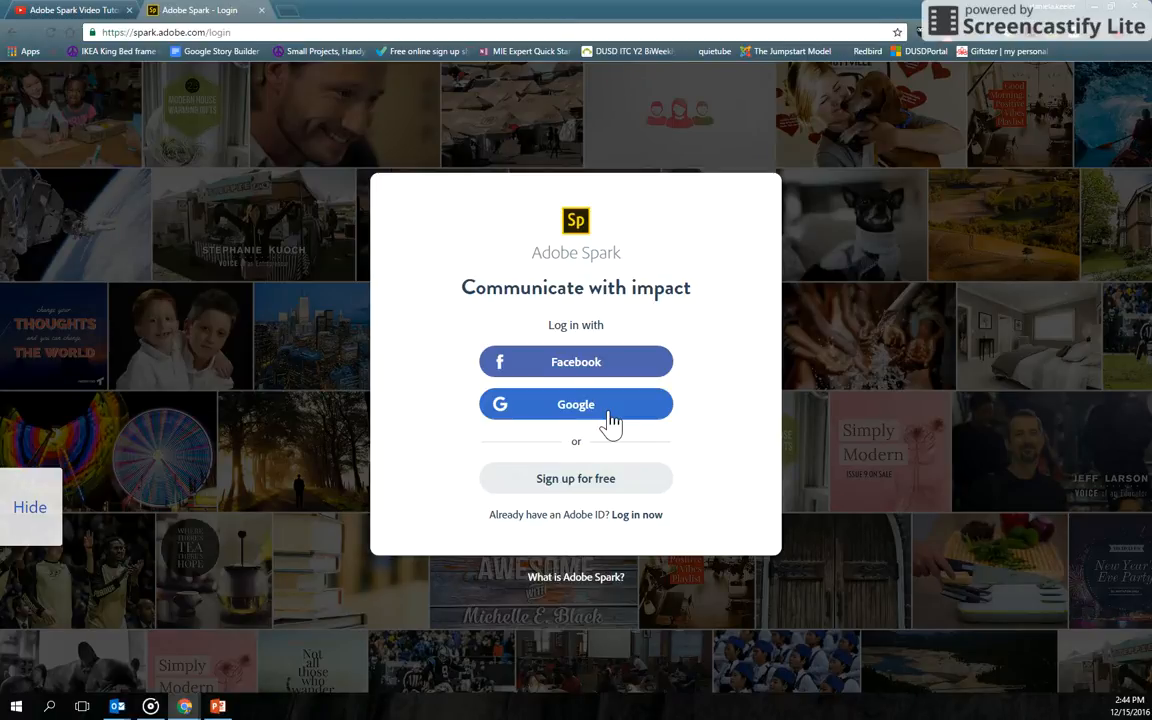
{"action": "left_click", "coordinate": [610, 420]}
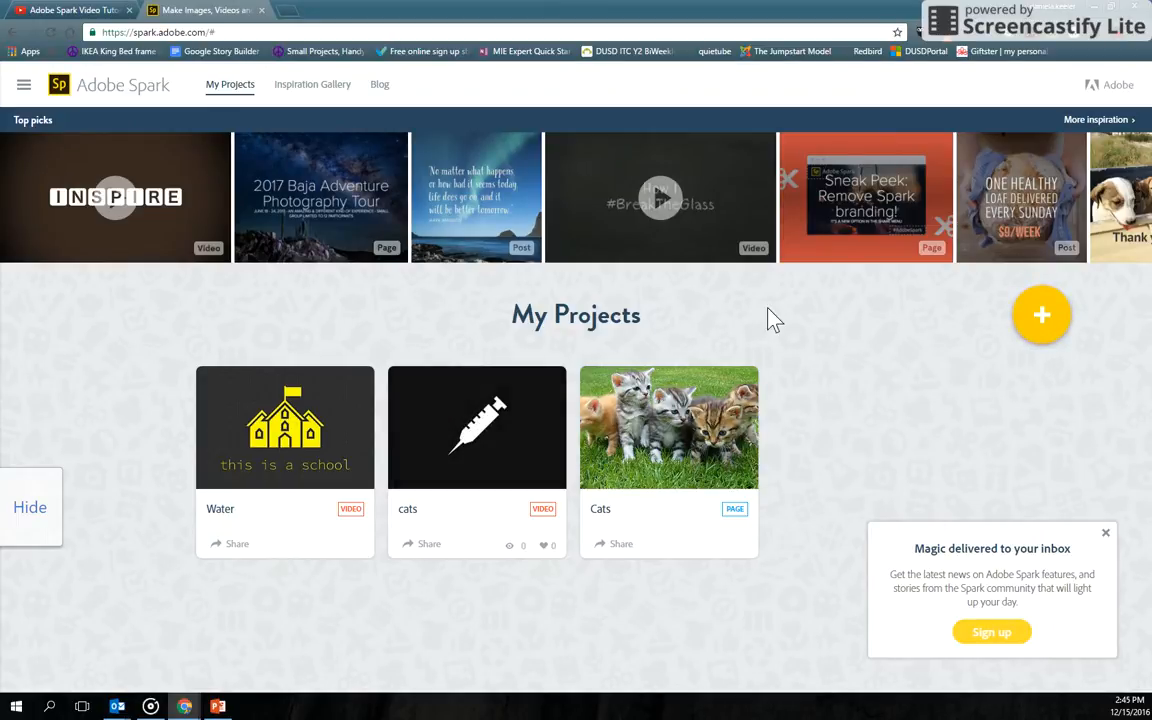
{"action": "left_click", "coordinate": [1043, 328]}
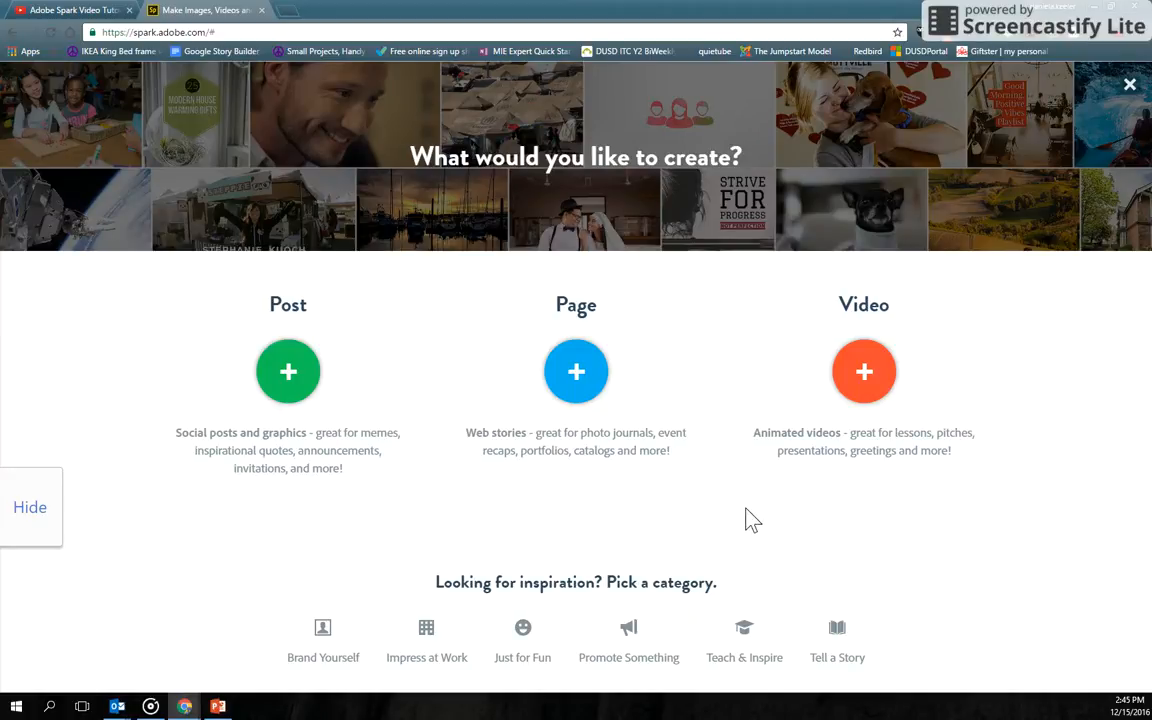
Step: Create a video project titled "Water" from scratch and dismiss the welcome tips
{"action": "left_click", "coordinate": [864, 374]}
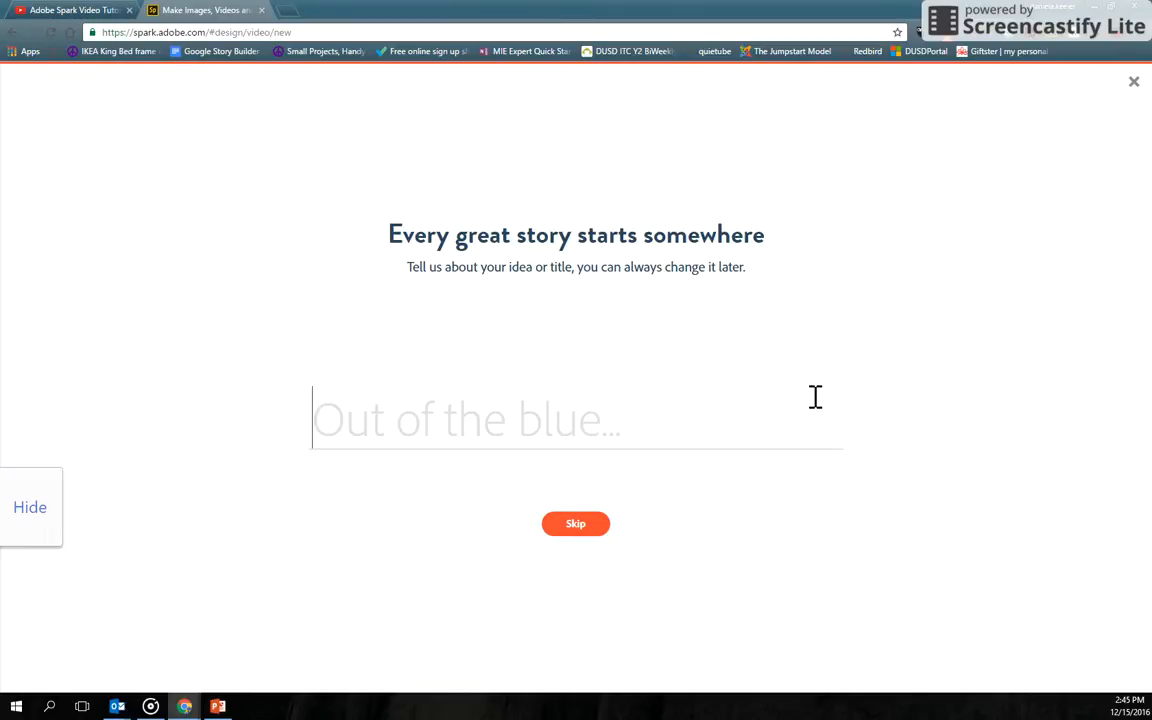
{"action": "type", "text": "Water"}
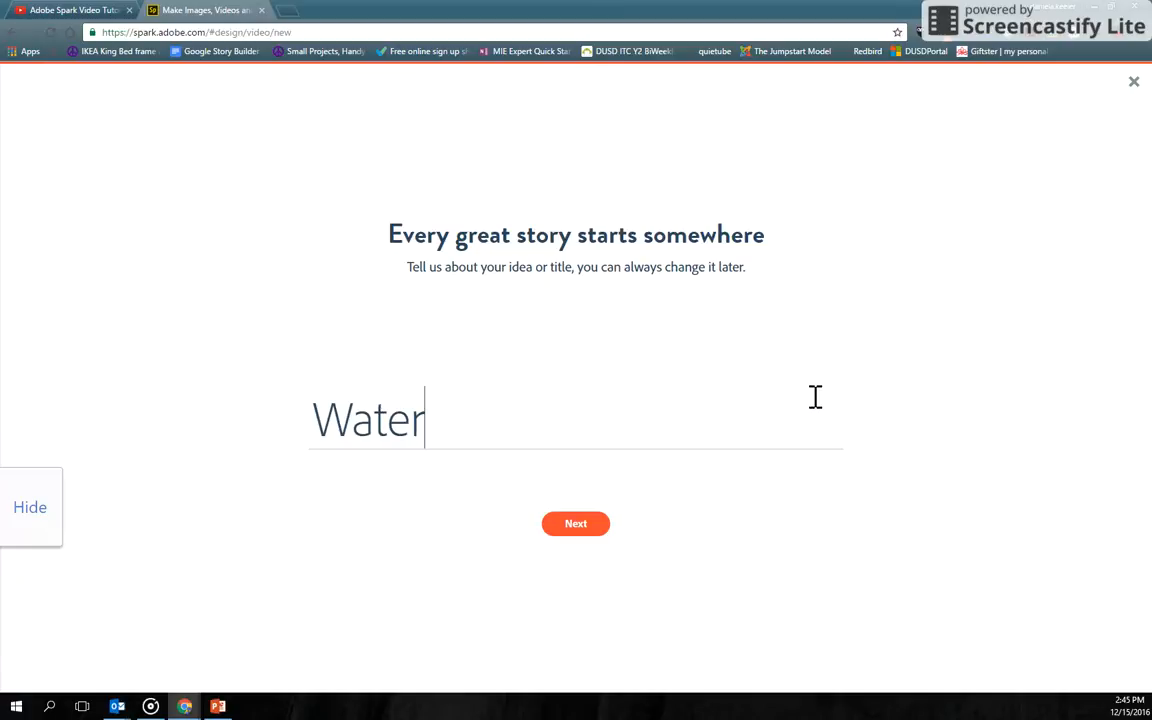
{"action": "left_click", "coordinate": [576, 527]}
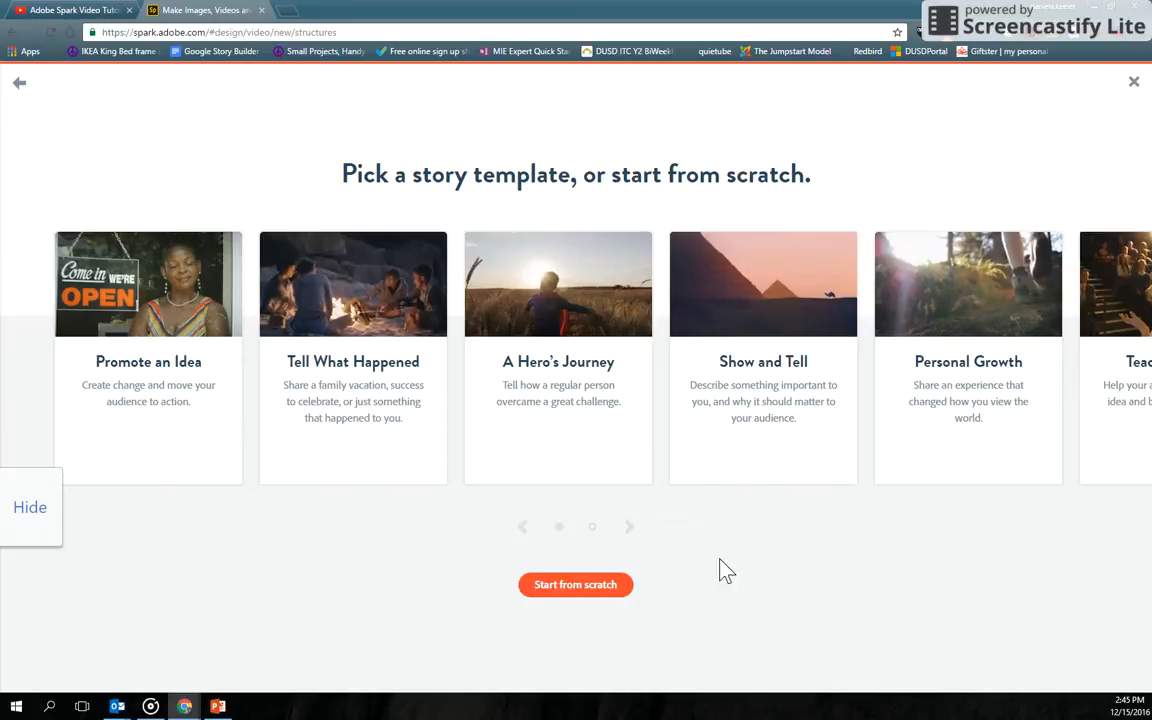
{"action": "left_click", "coordinate": [630, 527]}
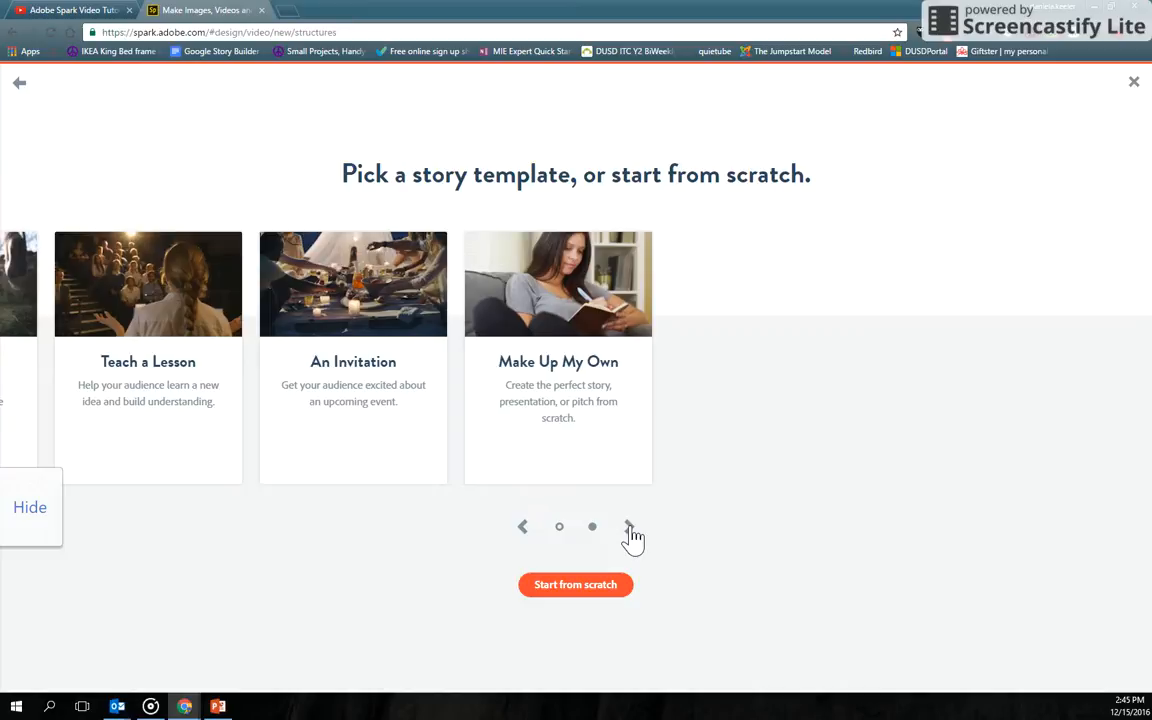
{"action": "left_click", "coordinate": [609, 598]}
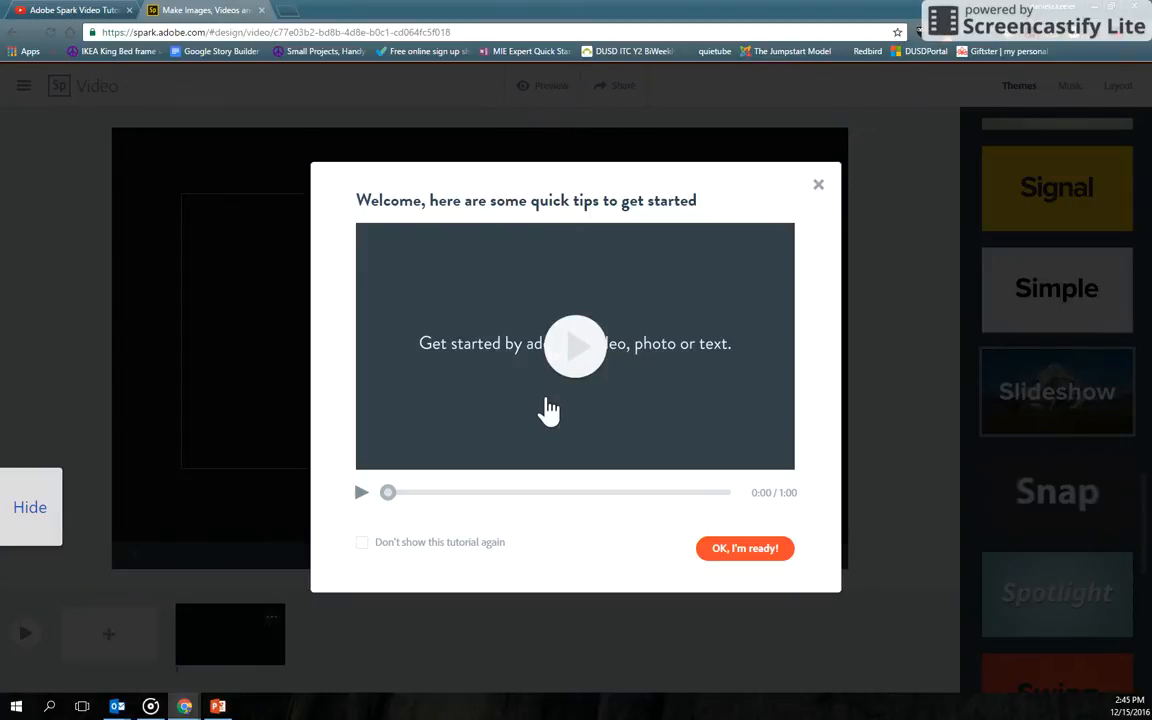
{"action": "left_click", "coordinate": [818, 190]}
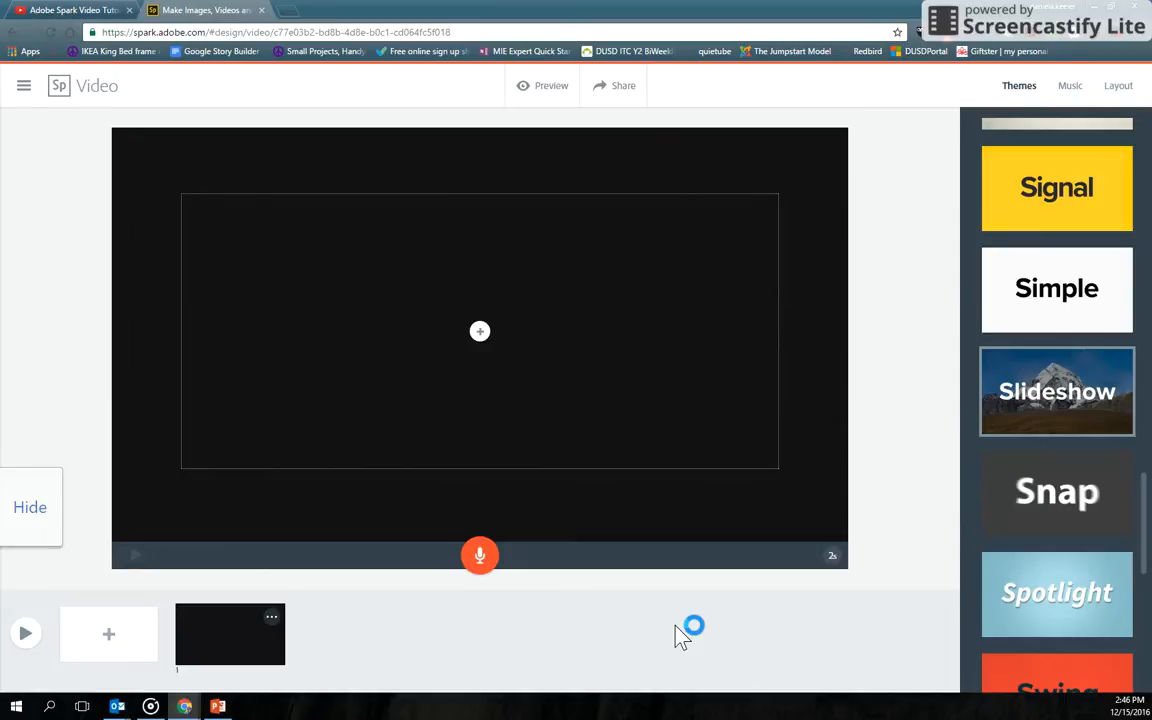
Step: Add two blank slides after the first slide of the video
{"action": "left_click", "coordinate": [109, 637]}
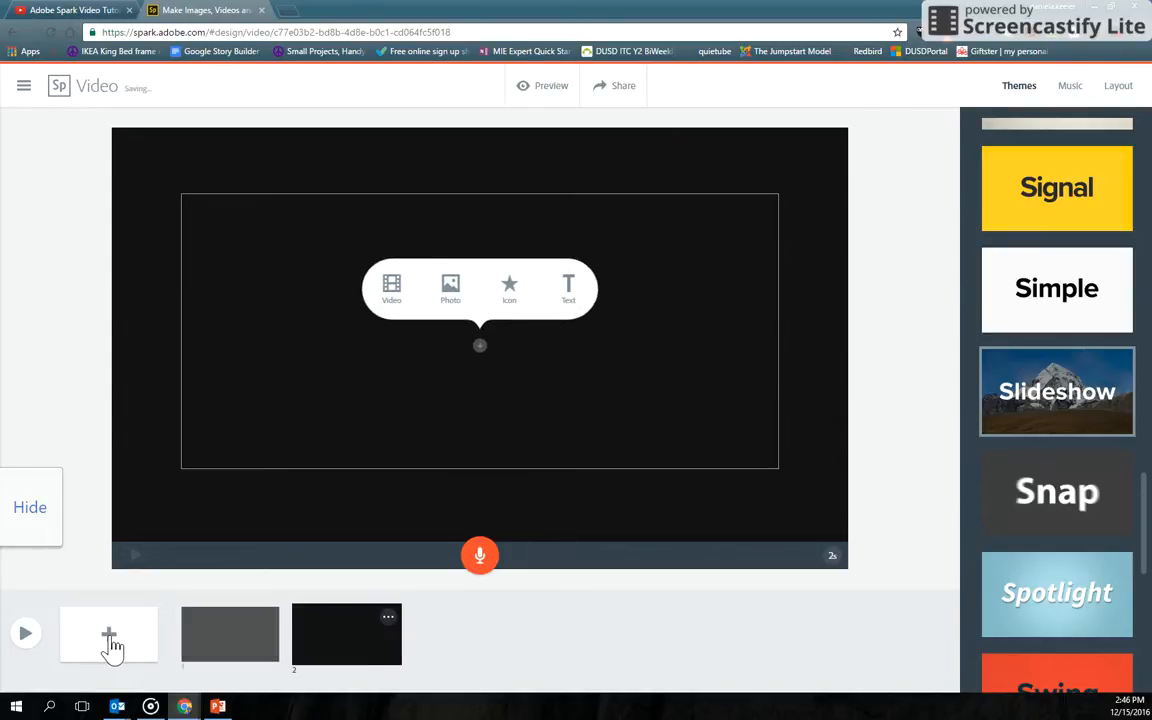
{"action": "left_click", "coordinate": [110, 640]}
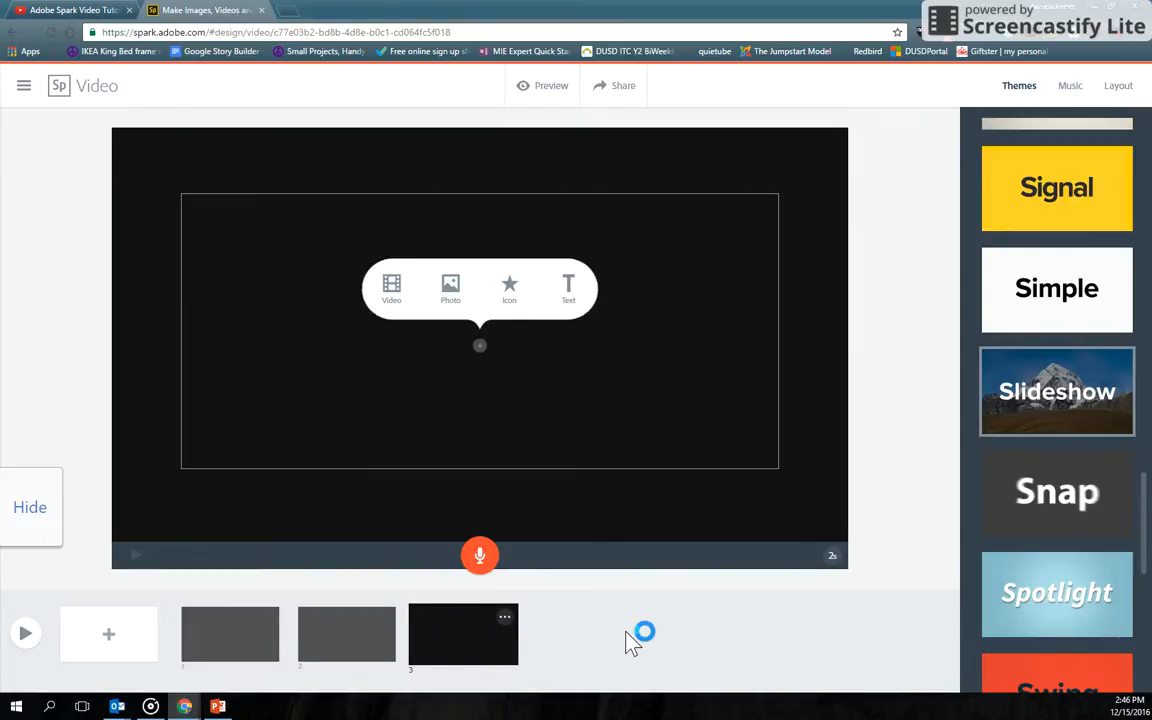
Step: Delete the third slide from the video
{"action": "left_click", "coordinate": [506, 617]}
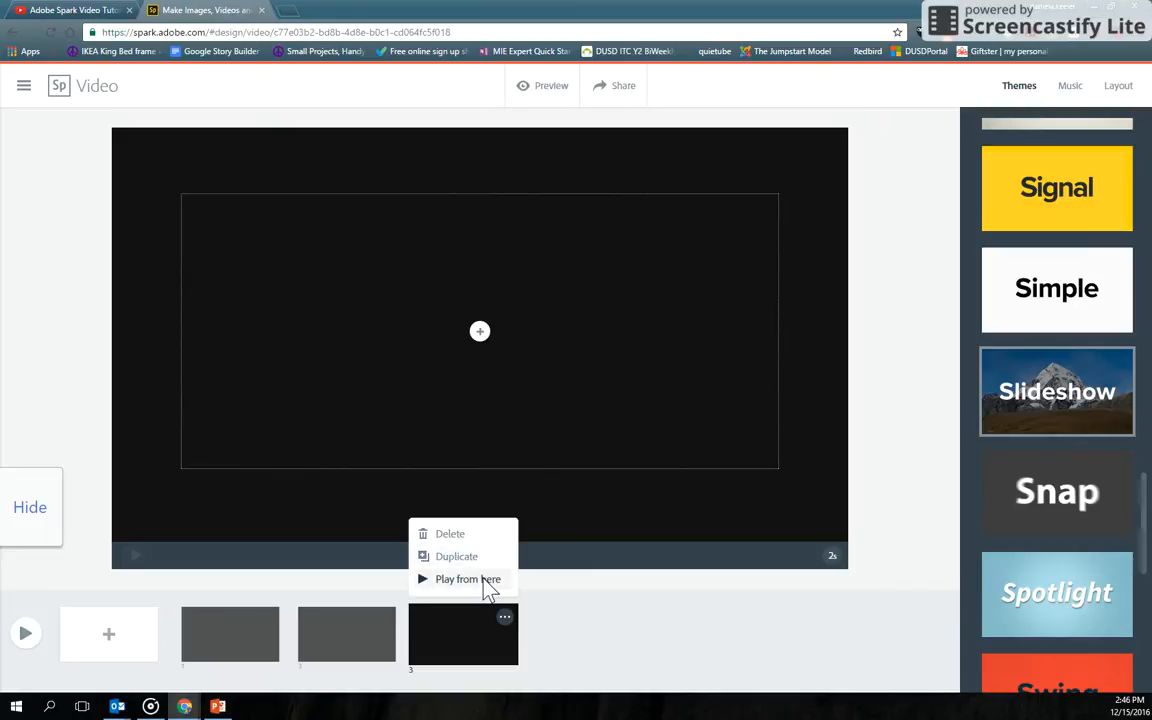
{"action": "left_click", "coordinate": [450, 535]}
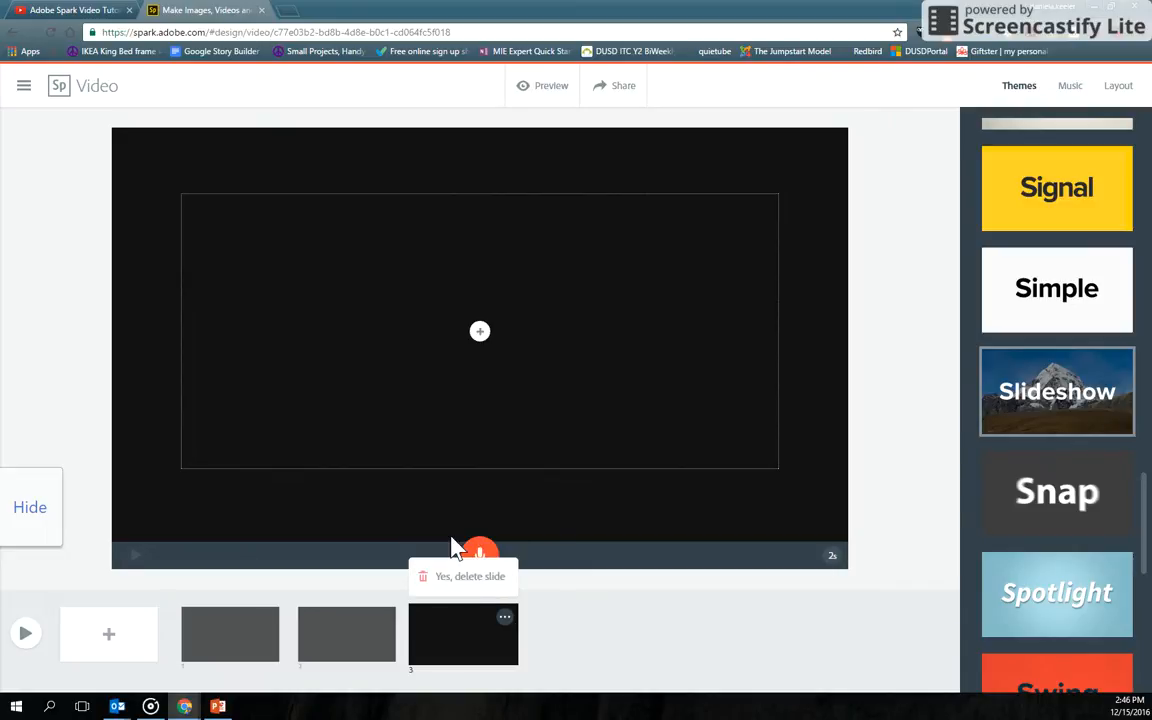
{"action": "left_click", "coordinate": [466, 578]}
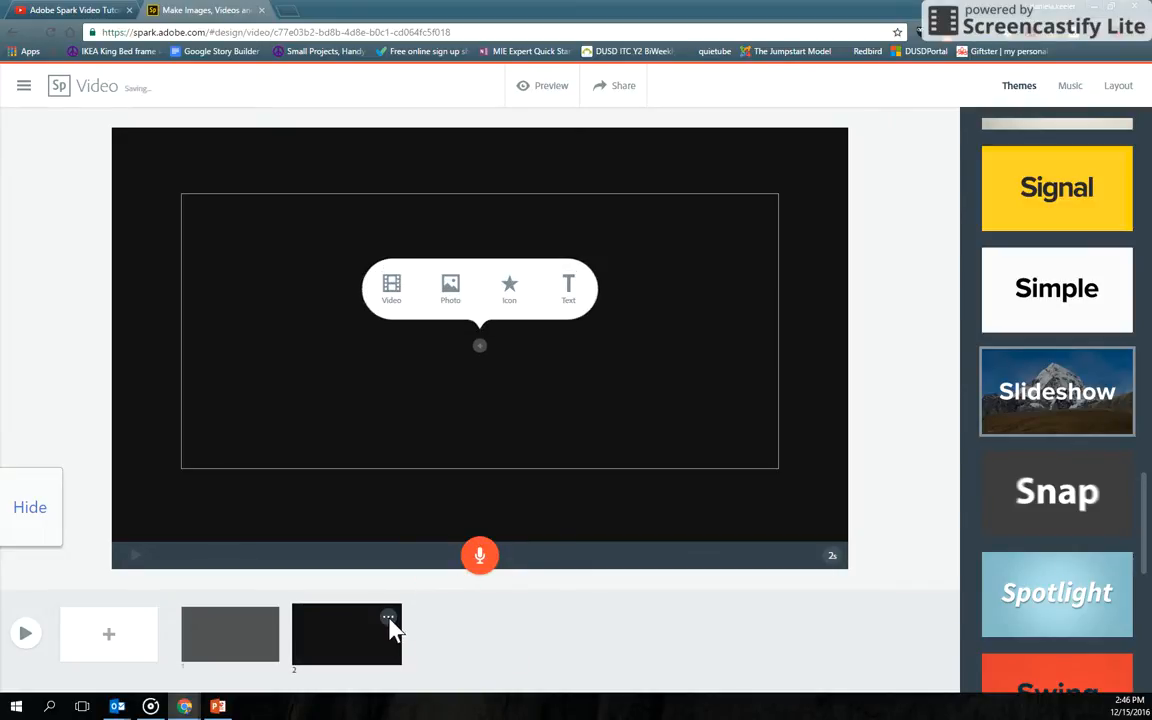
Step: Bring up the layout choices for the first slide and add the text "Water" to it
{"action": "left_click", "coordinate": [240, 651]}
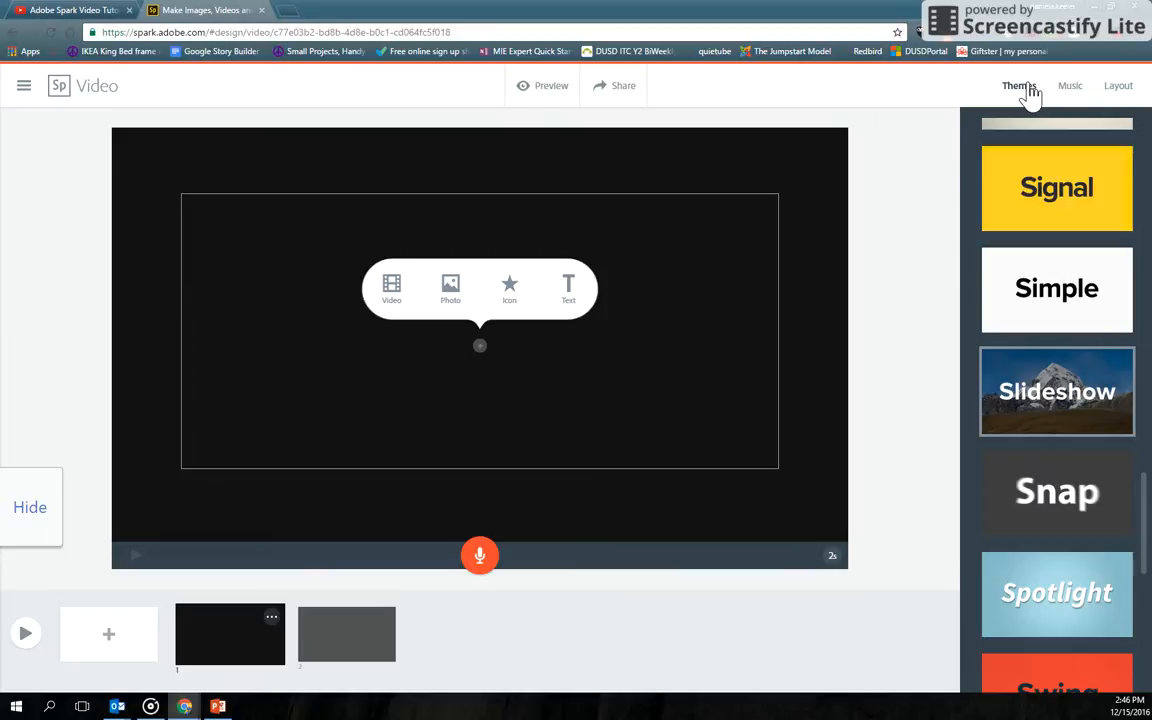
{"action": "left_click", "coordinate": [1120, 90]}
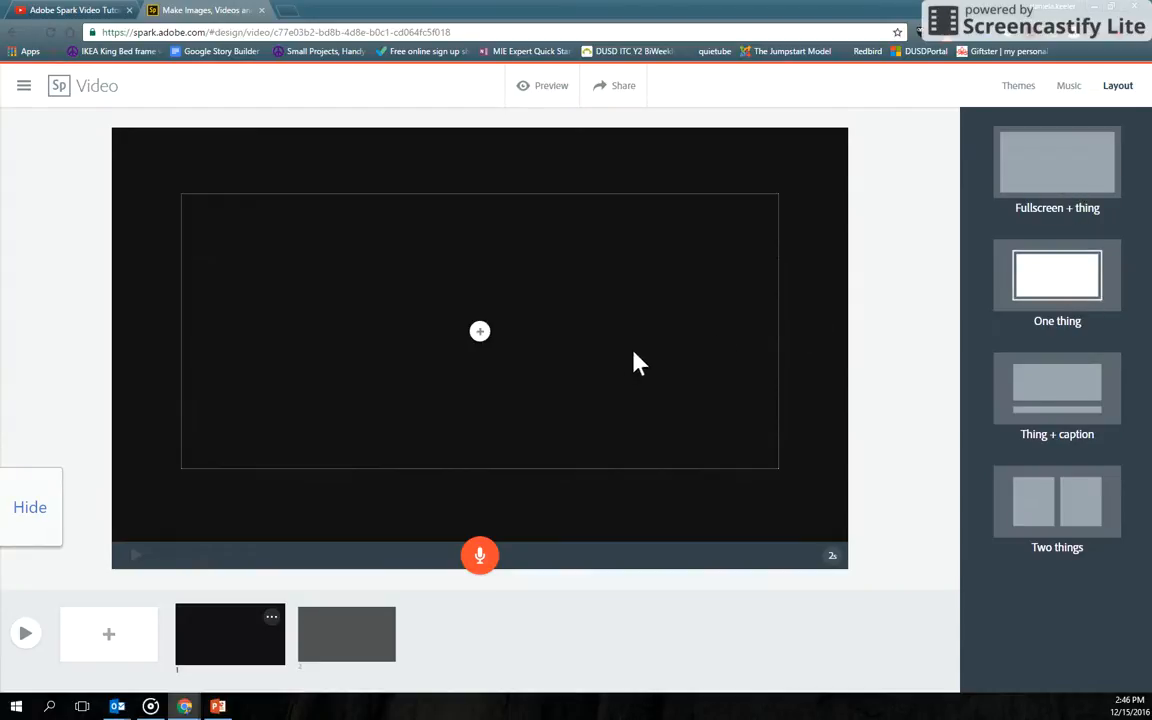
{"action": "left_click", "coordinate": [481, 334]}
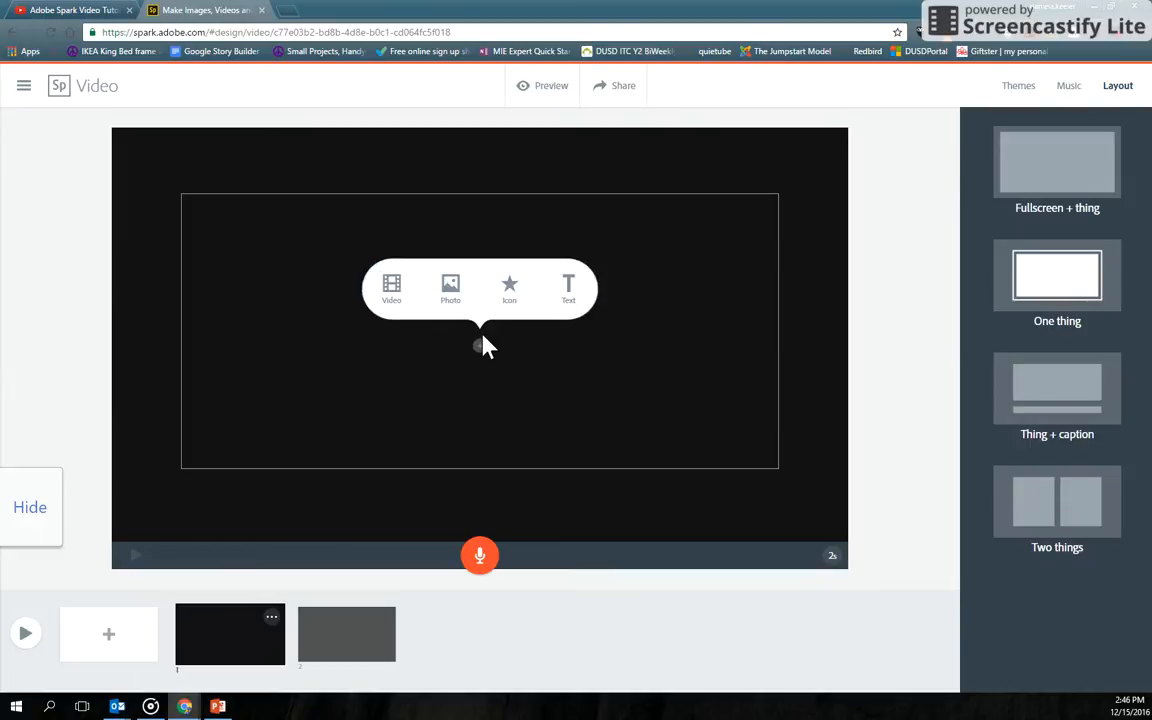
{"action": "left_click", "coordinate": [569, 292]}
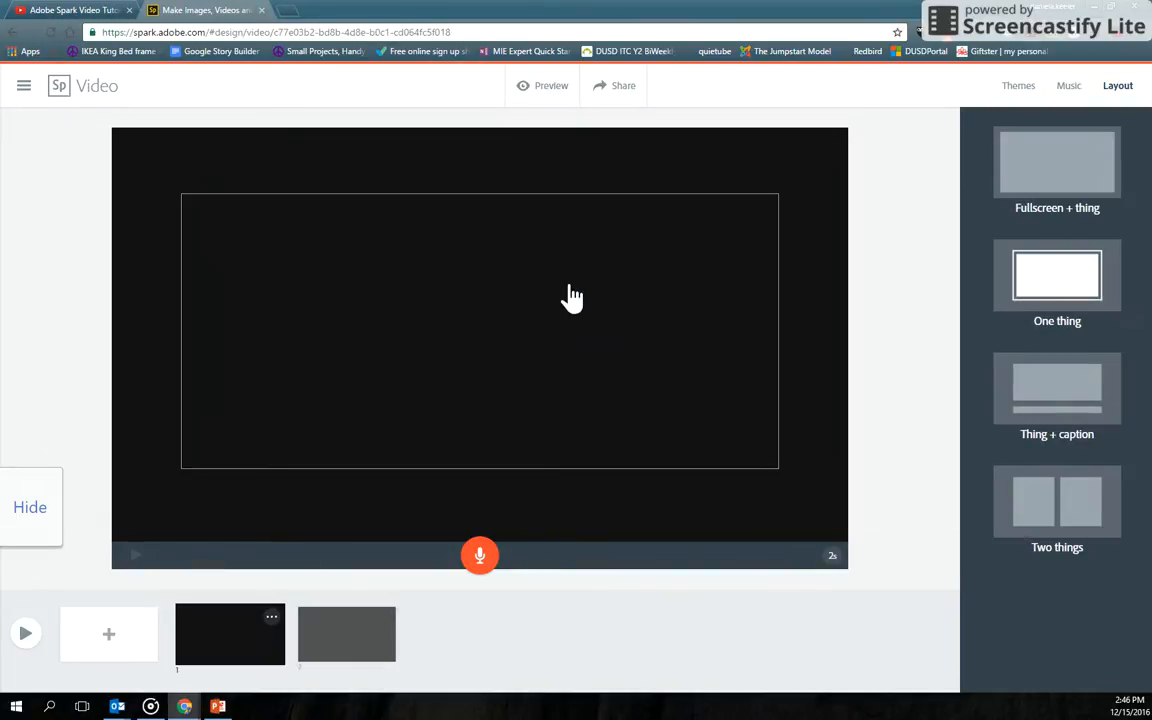
{"action": "type", "text": "Wa"}
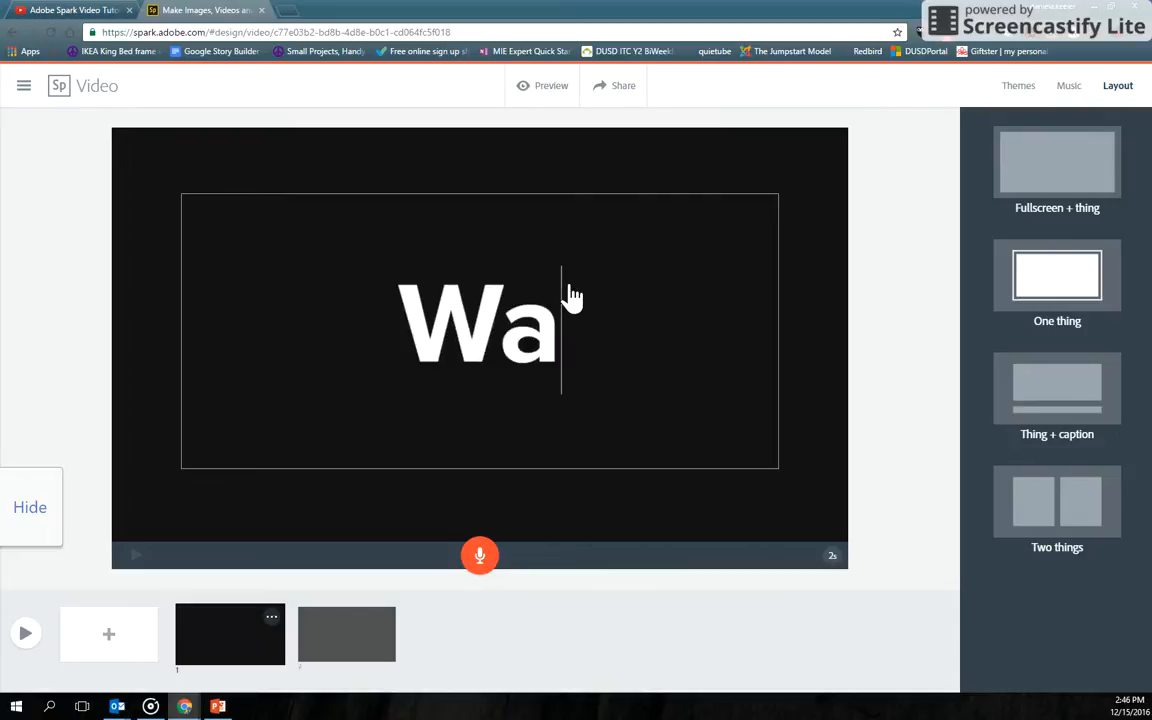
{"action": "type", "text": "ter"}
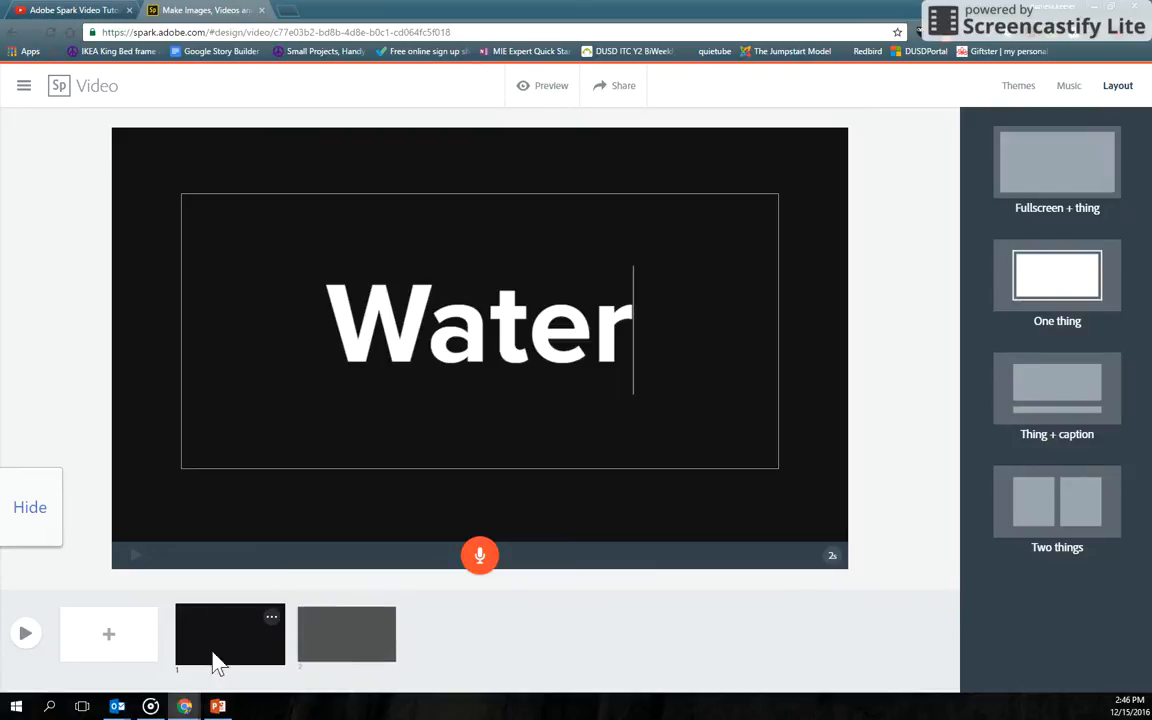
Step: Select the second slide and browse the computer's folders for a video clip
{"action": "left_click", "coordinate": [356, 650]}
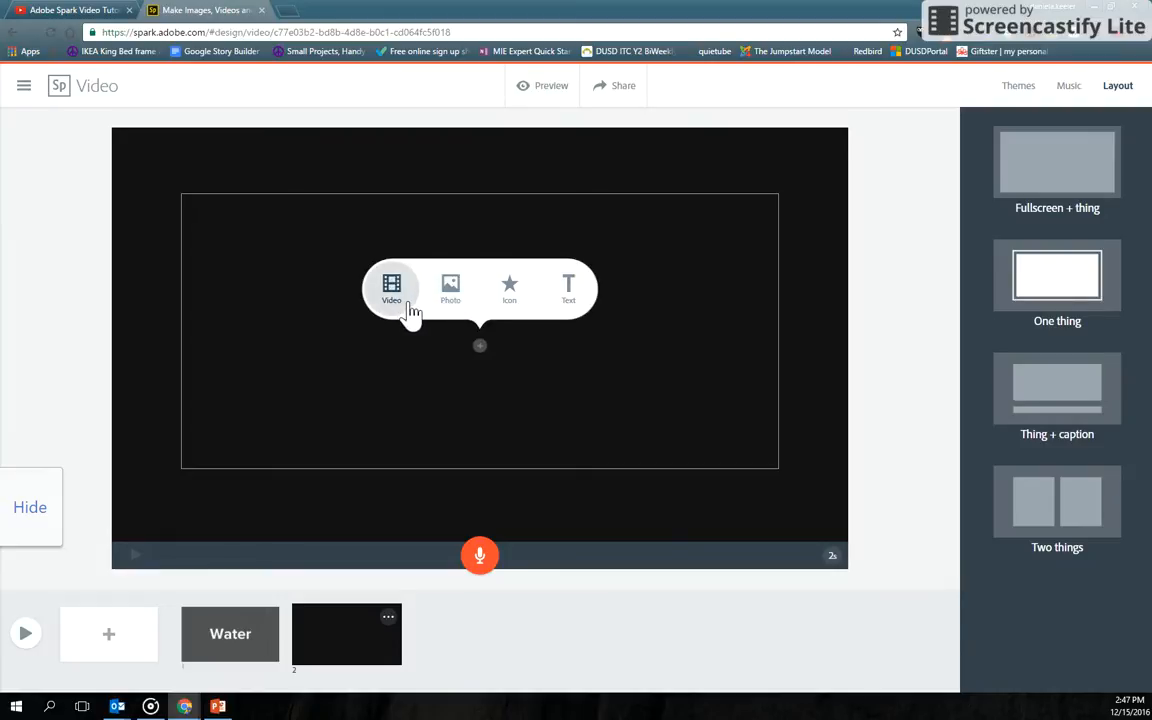
{"action": "left_click", "coordinate": [409, 310]}
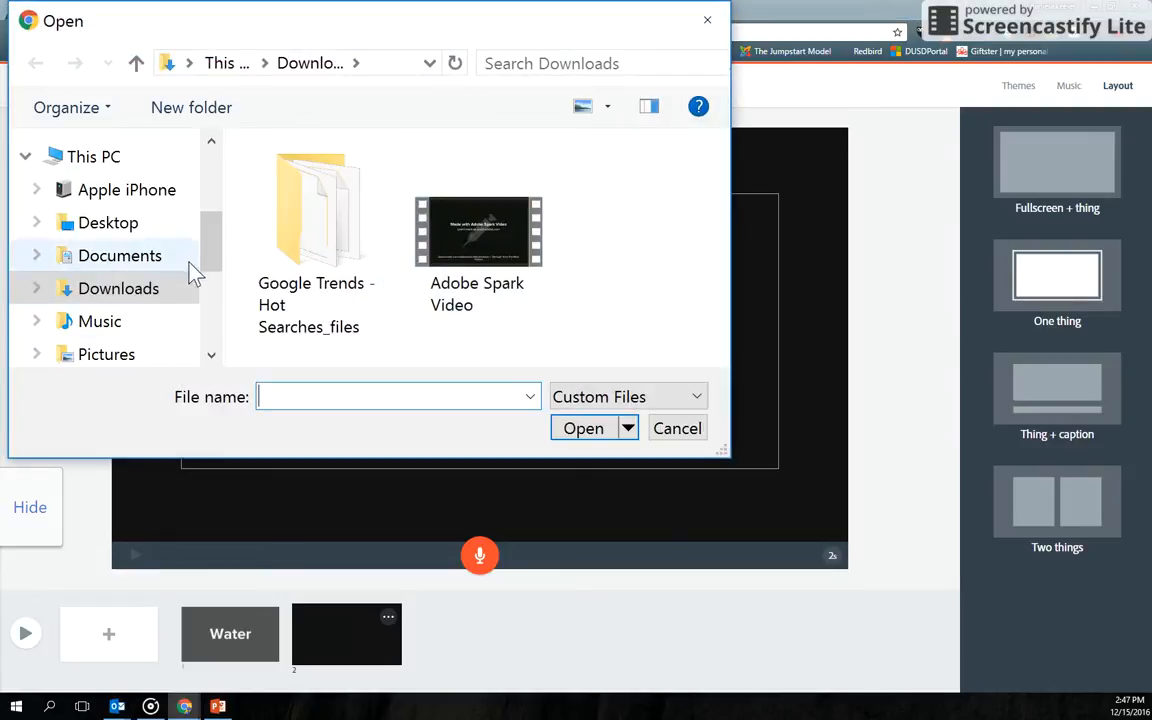
{"action": "left_click_drag", "start_coordinate": [211, 257], "coordinate": [216, 190]}
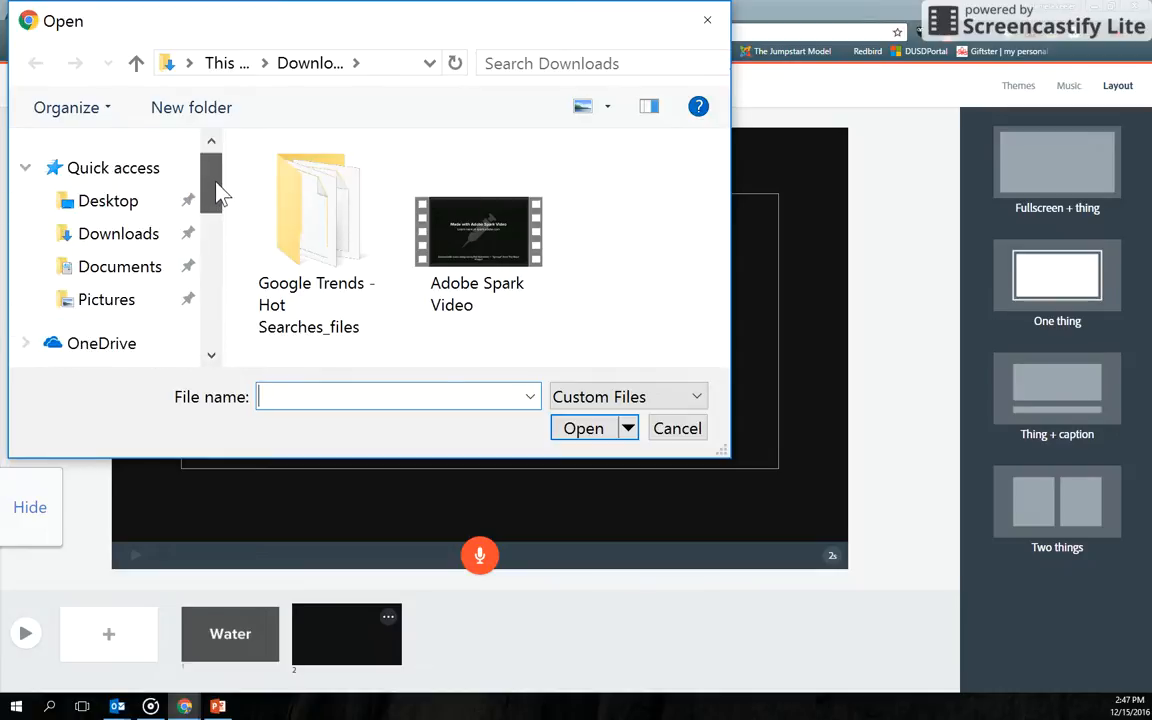
{"action": "left_click", "coordinate": [677, 429]}
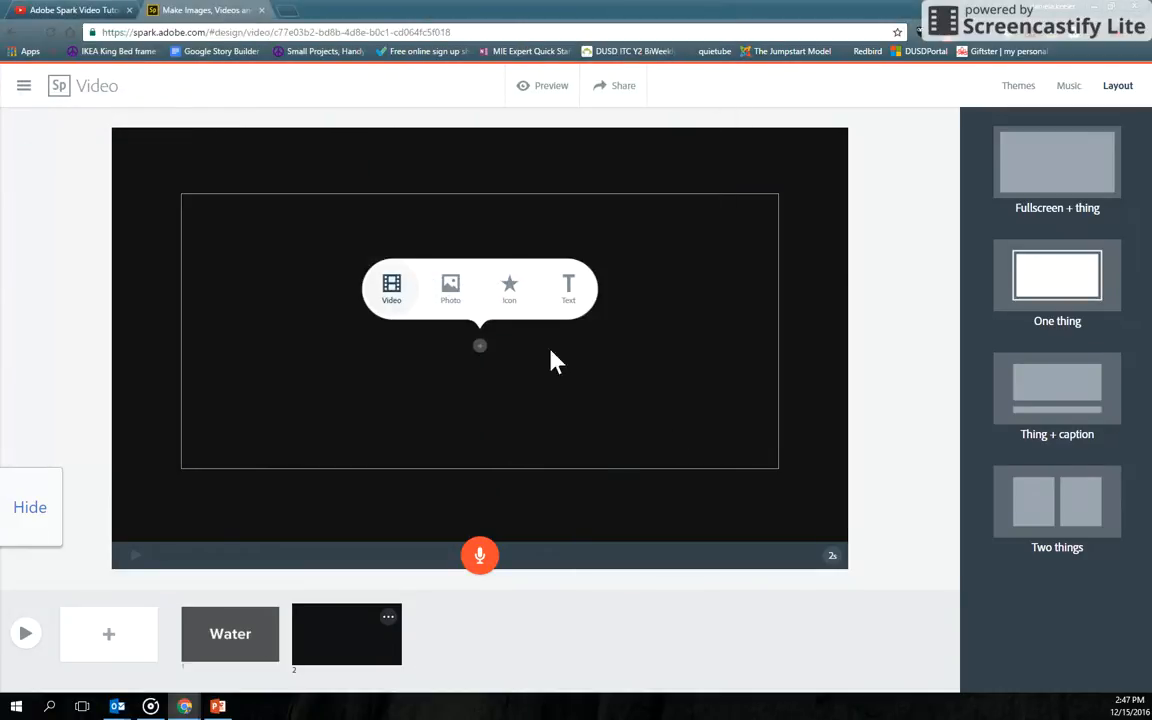
{"action": "left_click", "coordinate": [396, 300]}
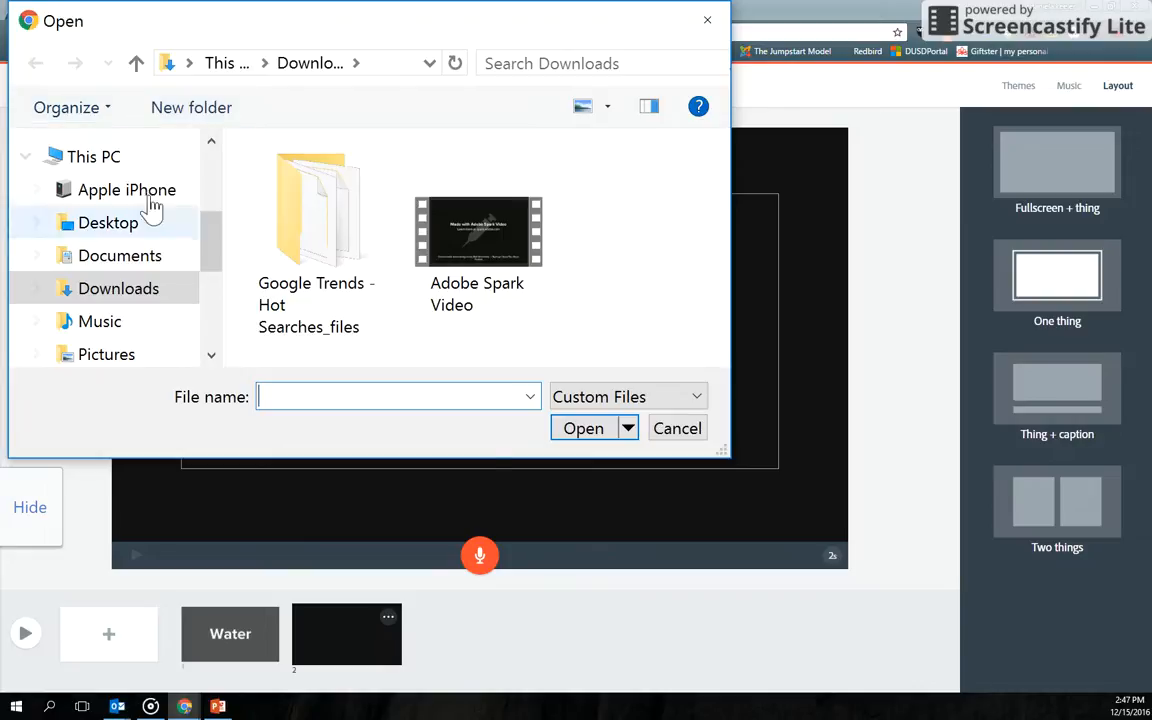
{"action": "left_click", "coordinate": [677, 430]}
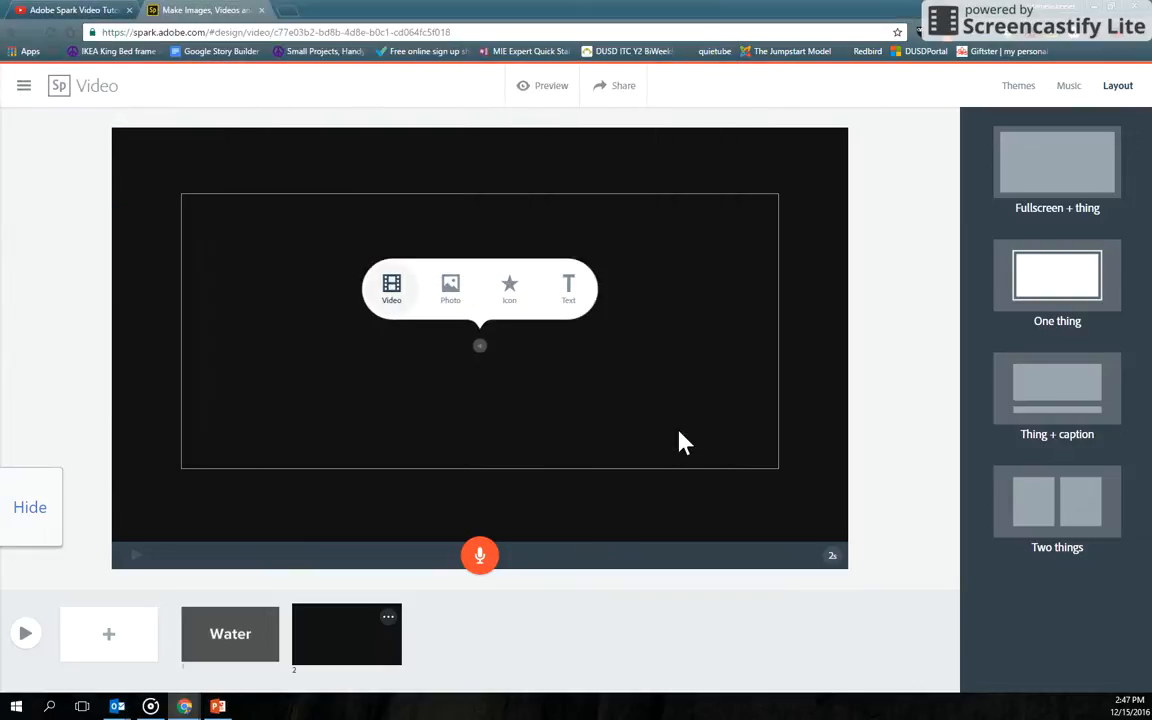
Step: Search the Creative Commons photos for "water" and place the rocky shoreline sunset photo on the second slide
{"action": "left_click", "coordinate": [451, 290]}
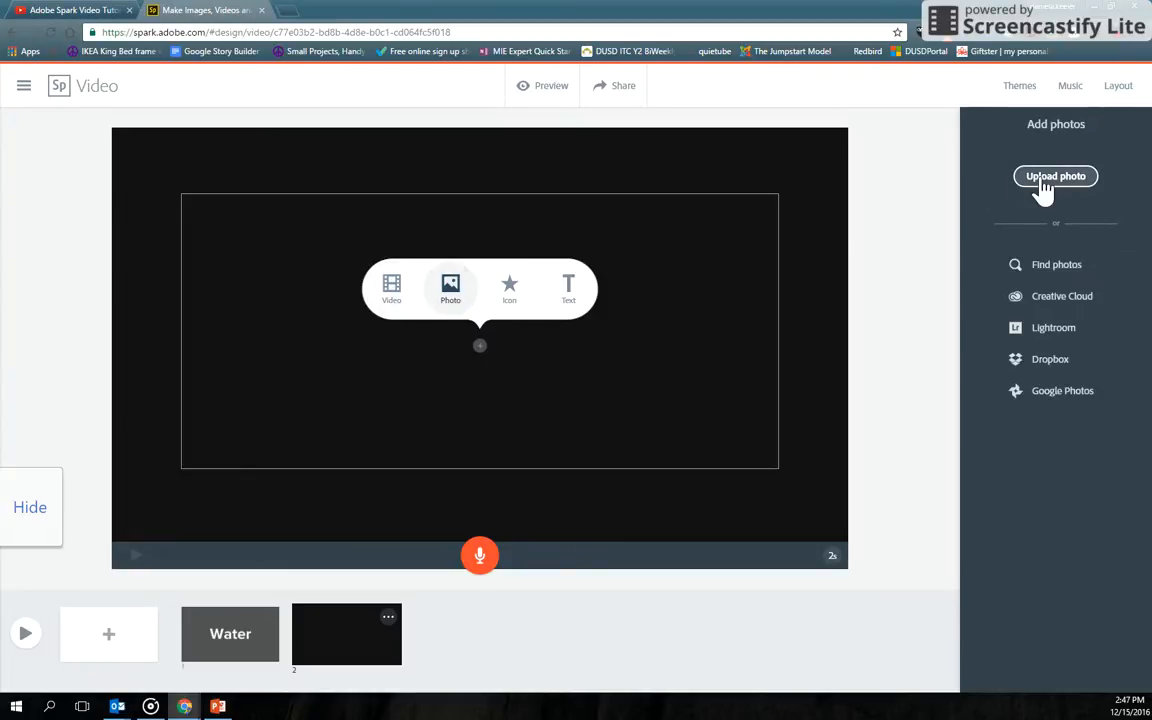
{"action": "left_click", "coordinate": [1051, 272]}
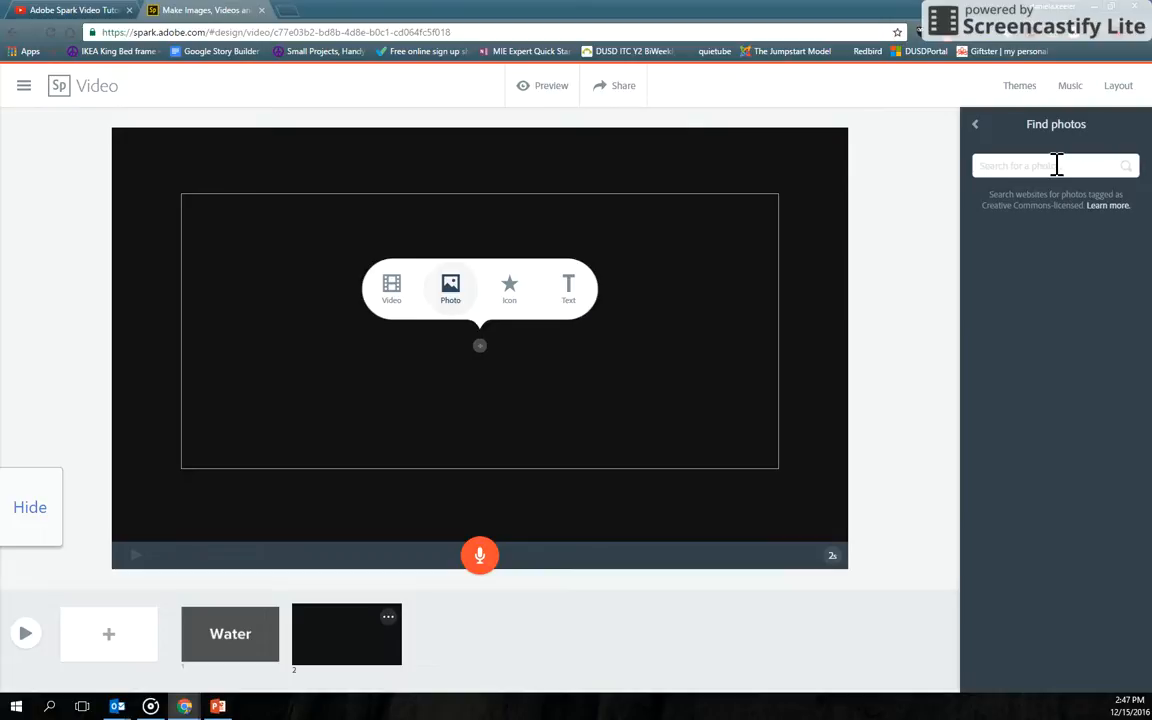
{"action": "type", "text": "water"}
{"action": "key", "text": "Return"}
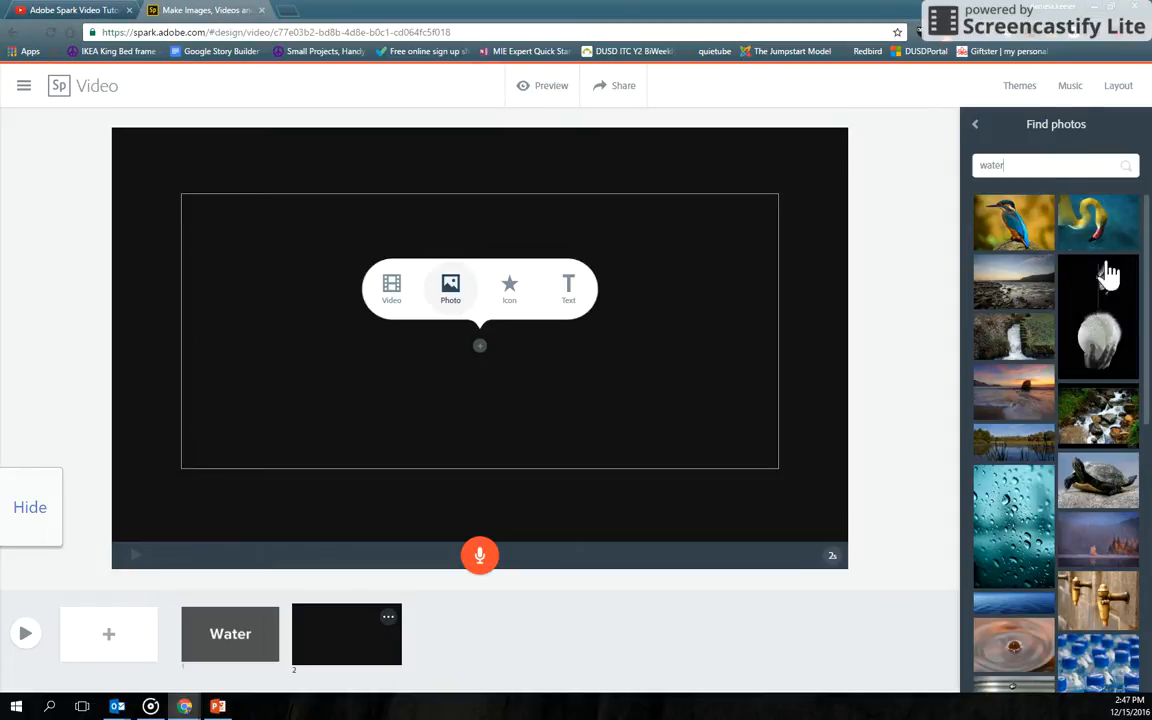
{"action": "left_click", "coordinate": [1018, 310]}
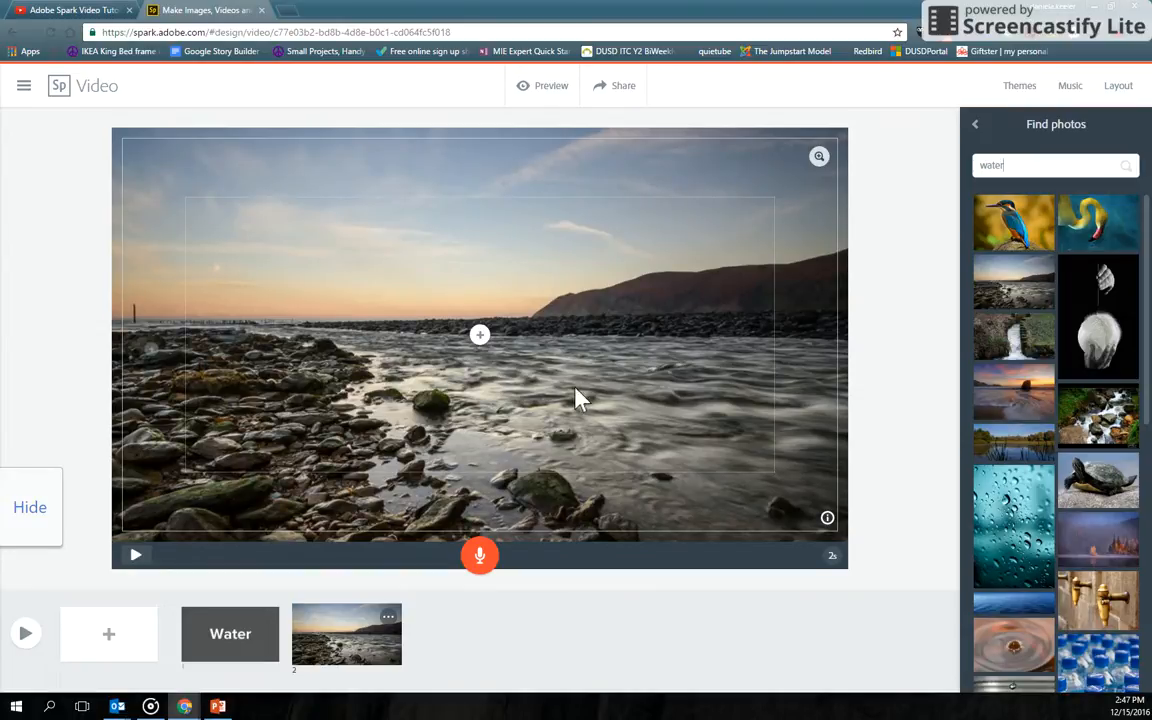
Step: Add the text "text here" over the center of the second slide's photo
{"action": "left_click", "coordinate": [480, 338]}
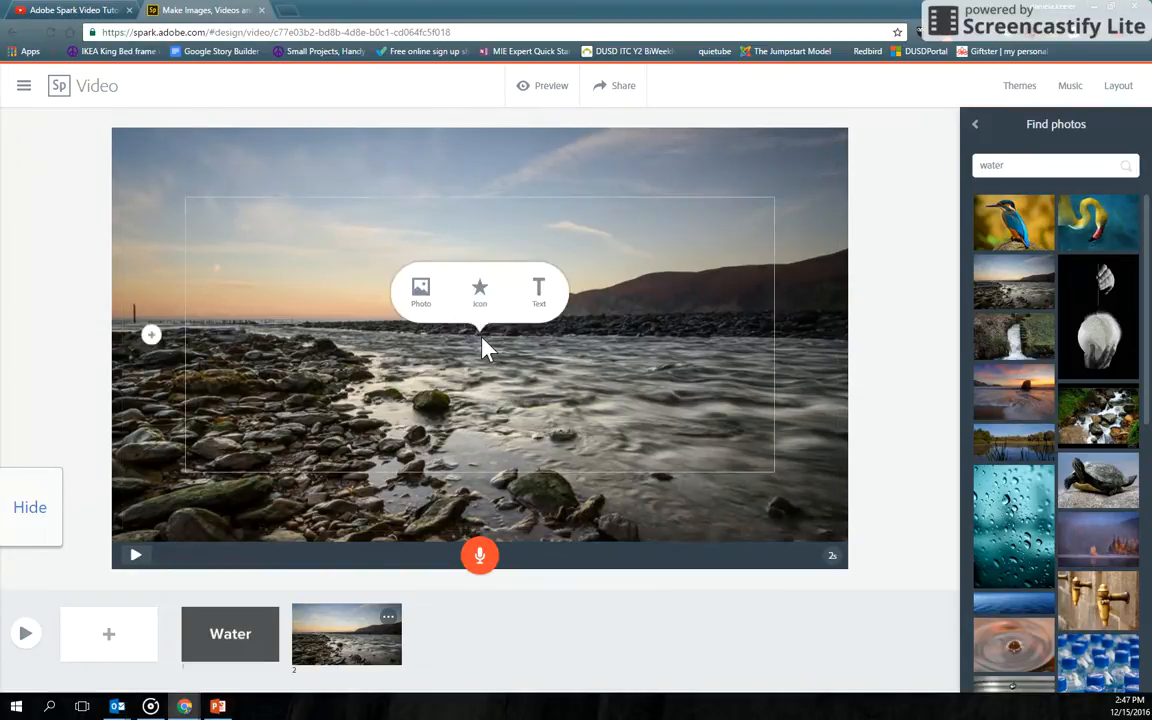
{"action": "left_click", "coordinate": [551, 300]}
{"action": "type", "text": "tes"}
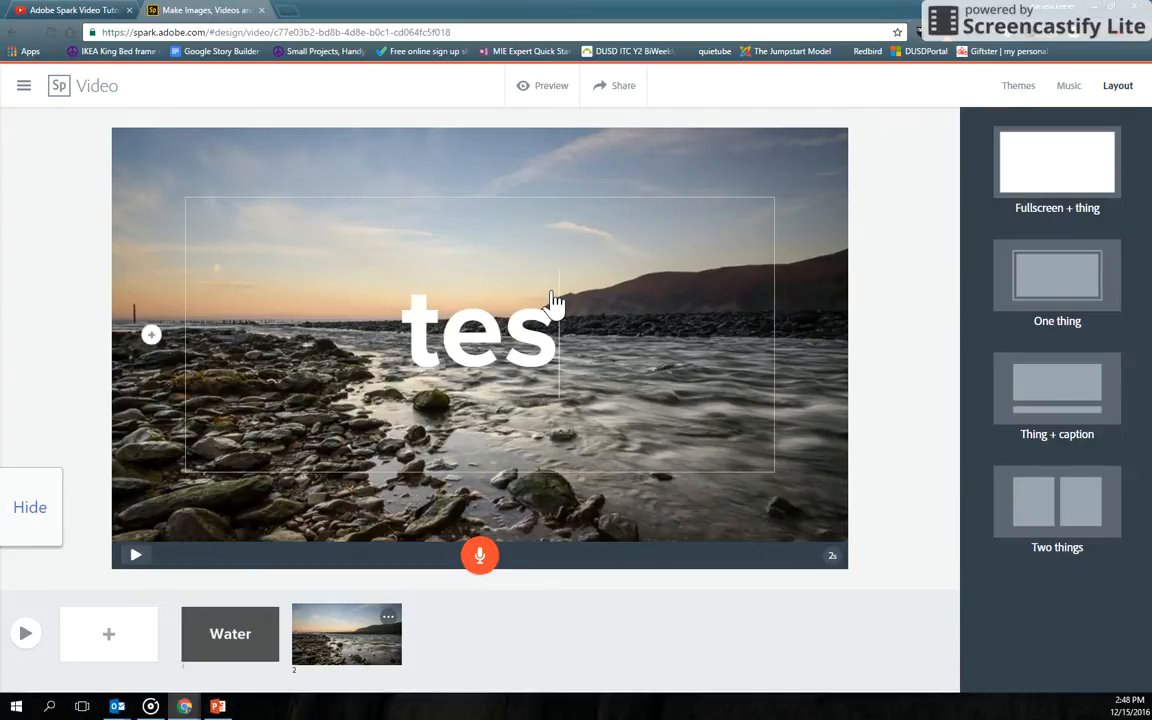
{"action": "type", "text": "t"}
{"action": "key", "text": "BackSpace"}
{"action": "key", "text": "BackSpace"}
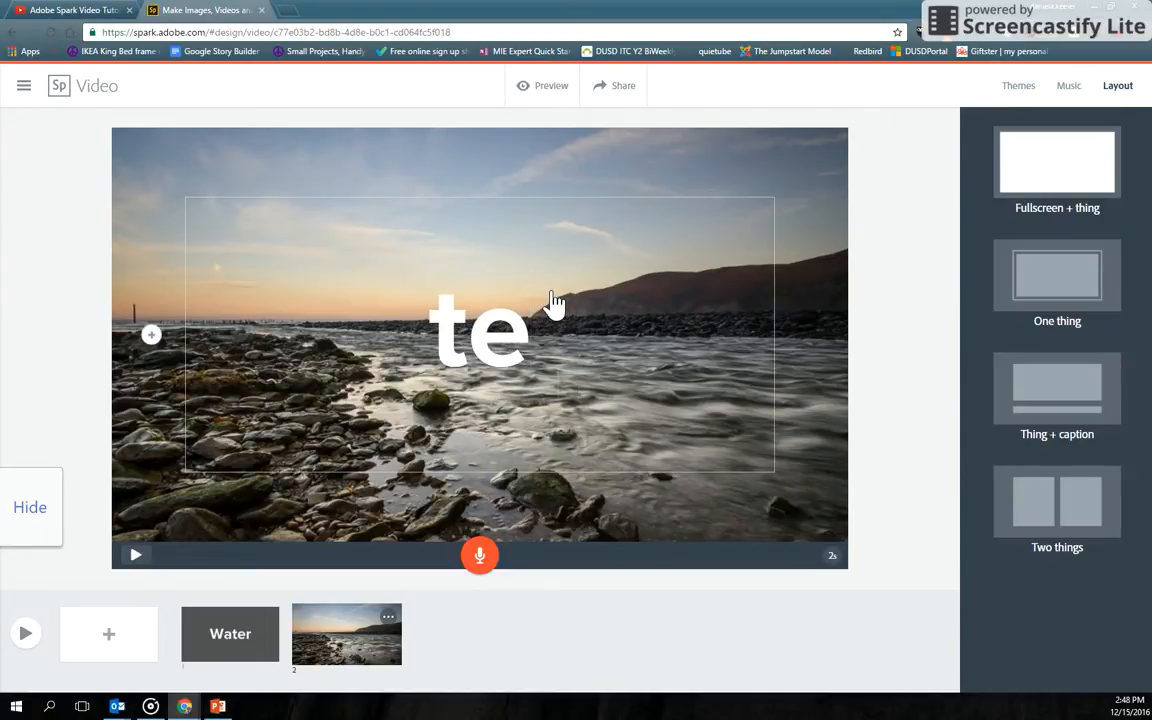
{"action": "type", "text": "xt hjere"}
{"action": "key", "text": "BackSpace"}
{"action": "key", "text": "BackSpace"}
{"action": "key", "text": "BackSpace"}
{"action": "key", "text": "BackSpace"}
{"action": "type", "text": "er"}
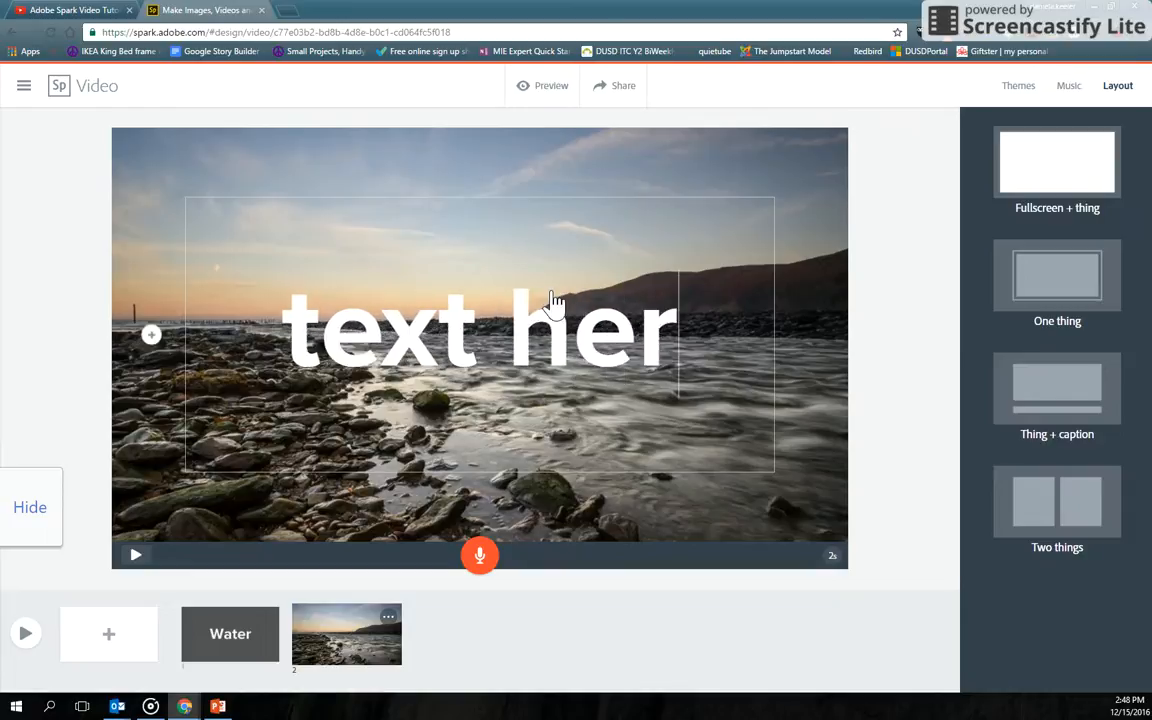
{"action": "type", "text": "e"}
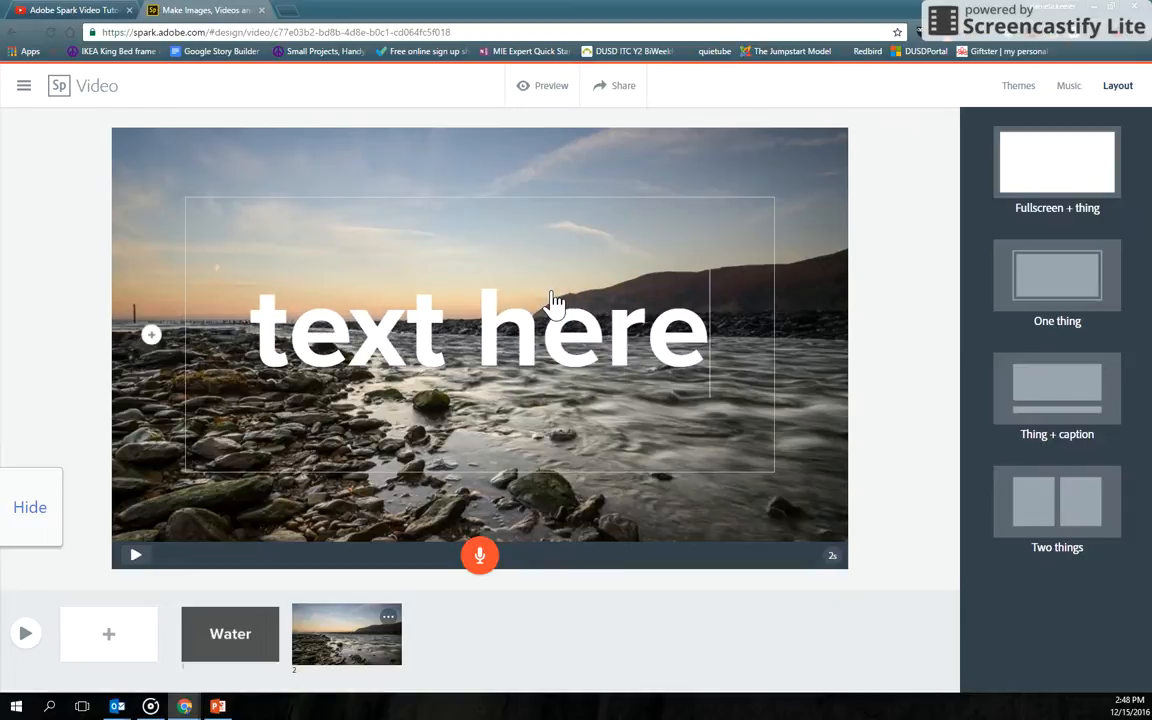
Step: Bring up the photo source choices for the second slide's background
{"action": "left_click", "coordinate": [148, 343]}
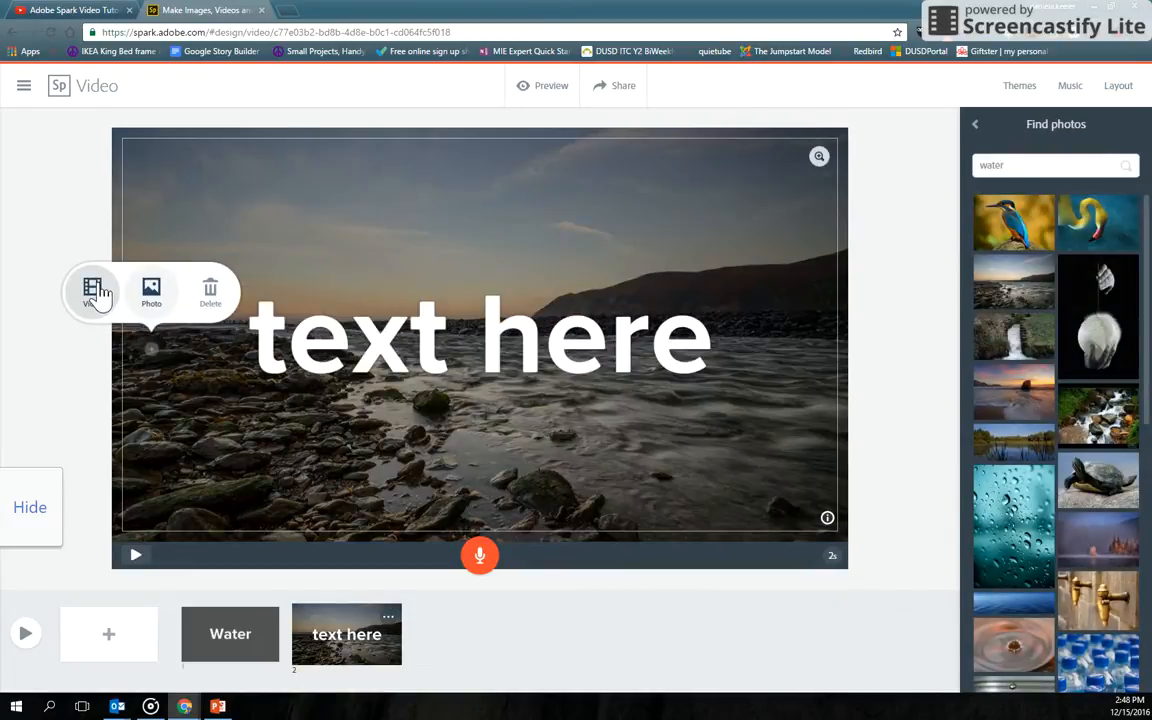
{"action": "left_click", "coordinate": [150, 291]}
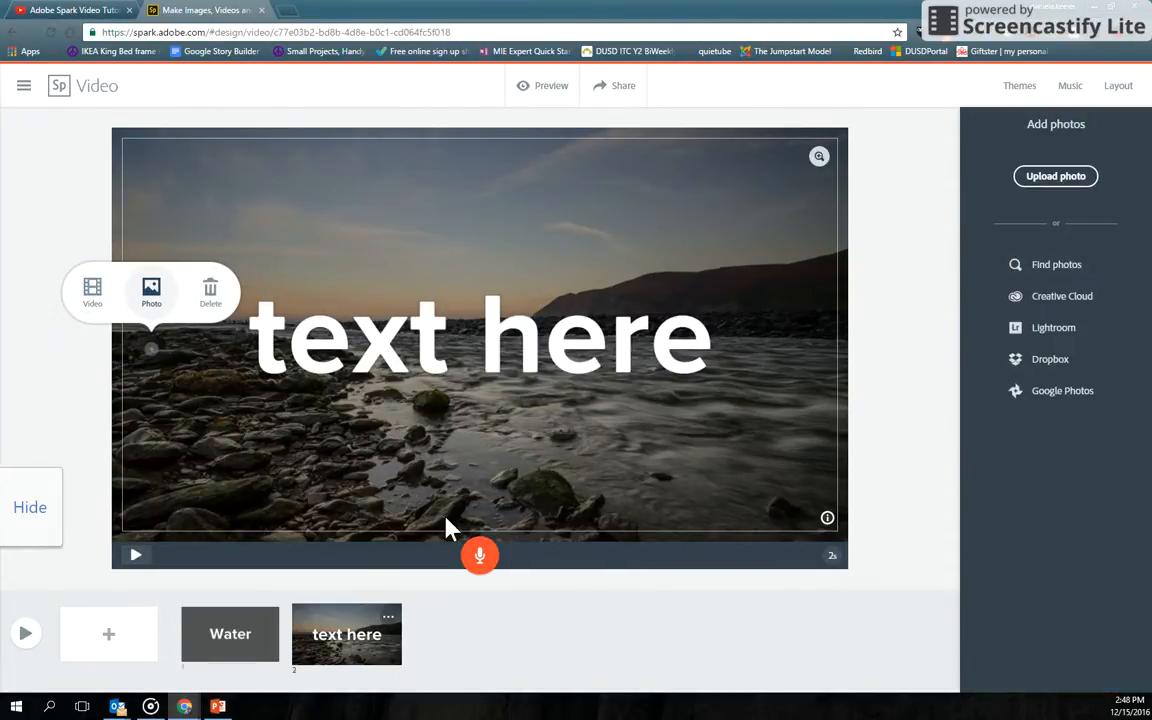
Step: Add a third slide with the Two things layout and search the icons for "water" for its first box
{"action": "left_click", "coordinate": [111, 643]}
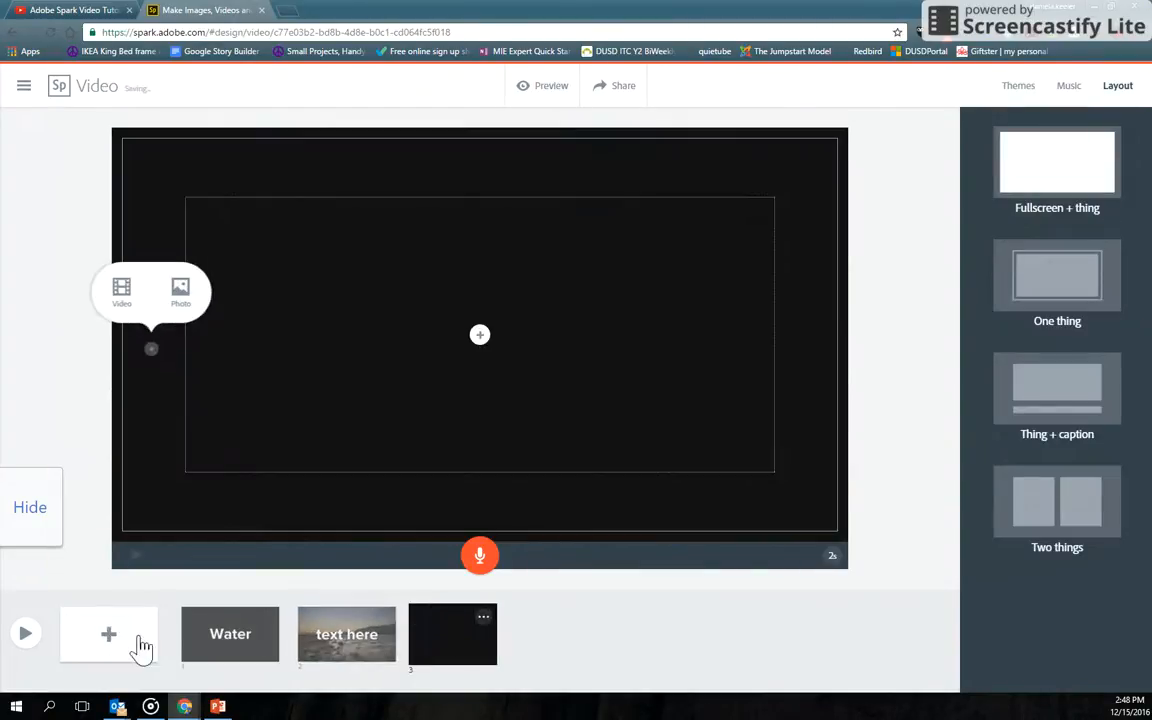
{"action": "left_click", "coordinate": [1083, 523]}
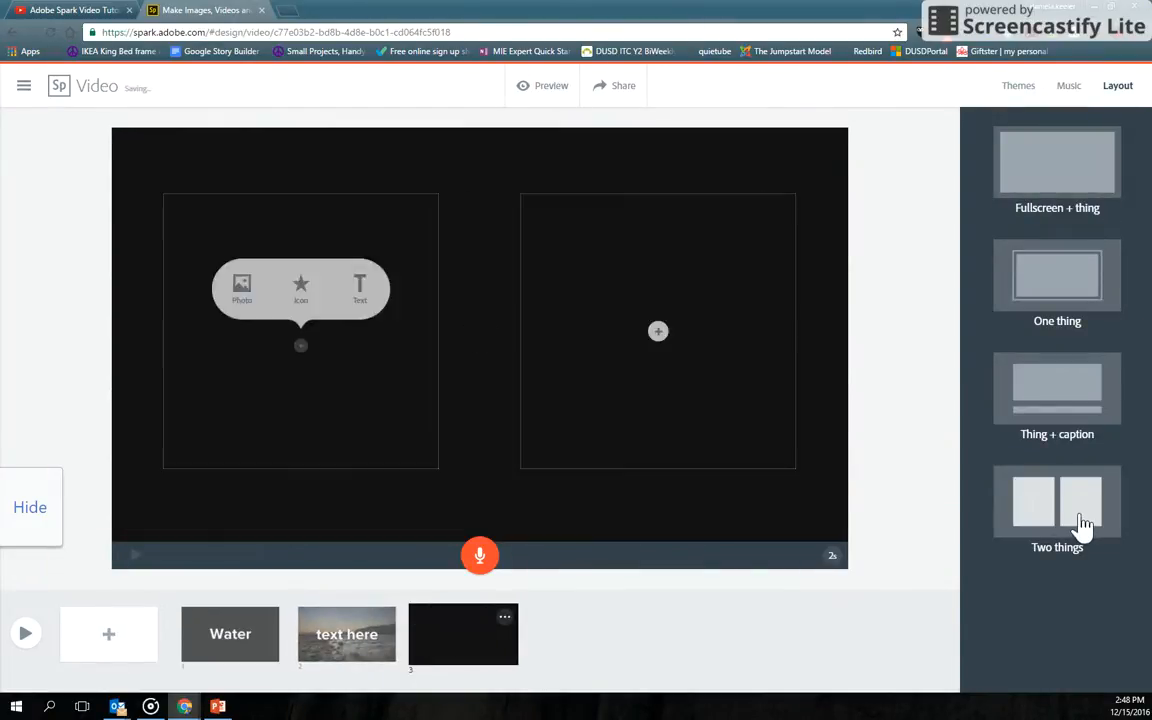
{"action": "left_click", "coordinate": [300, 290]}
{"action": "type", "text": "water"}
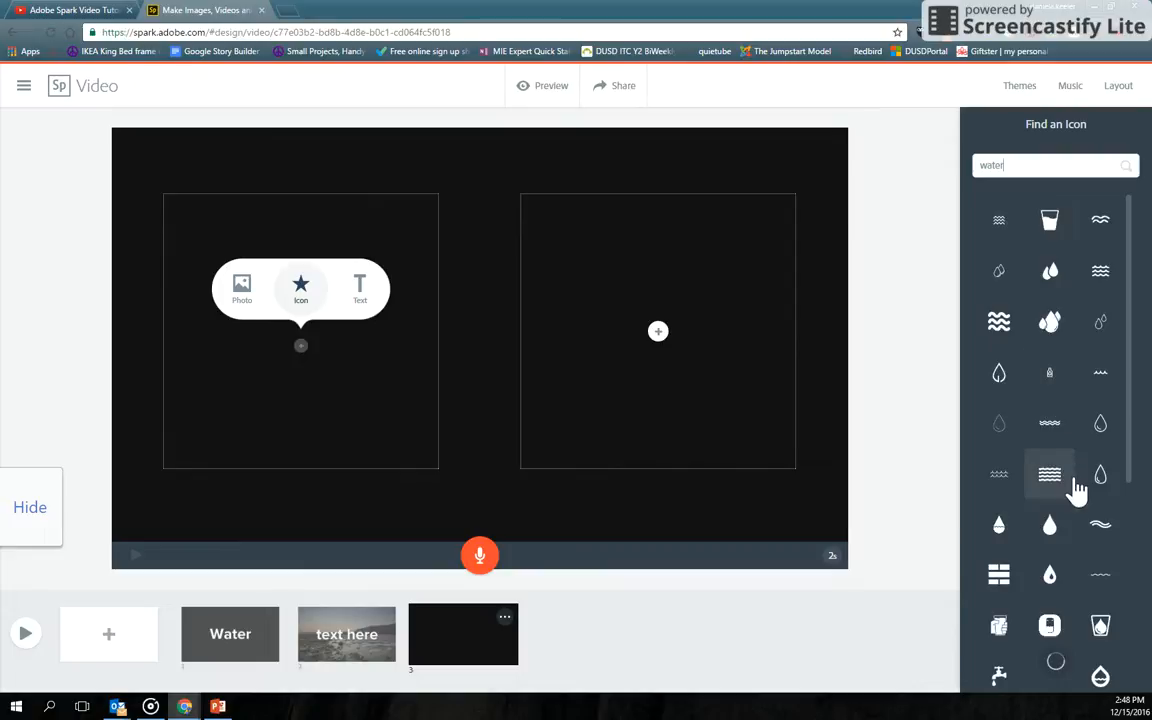
{"action": "scroll", "coordinate": [1074, 488], "scroll_direction": "down", "scroll_amount": 3}
{"action": "scroll", "coordinate": [1074, 488], "scroll_direction": "up", "scroll_amount": 3}
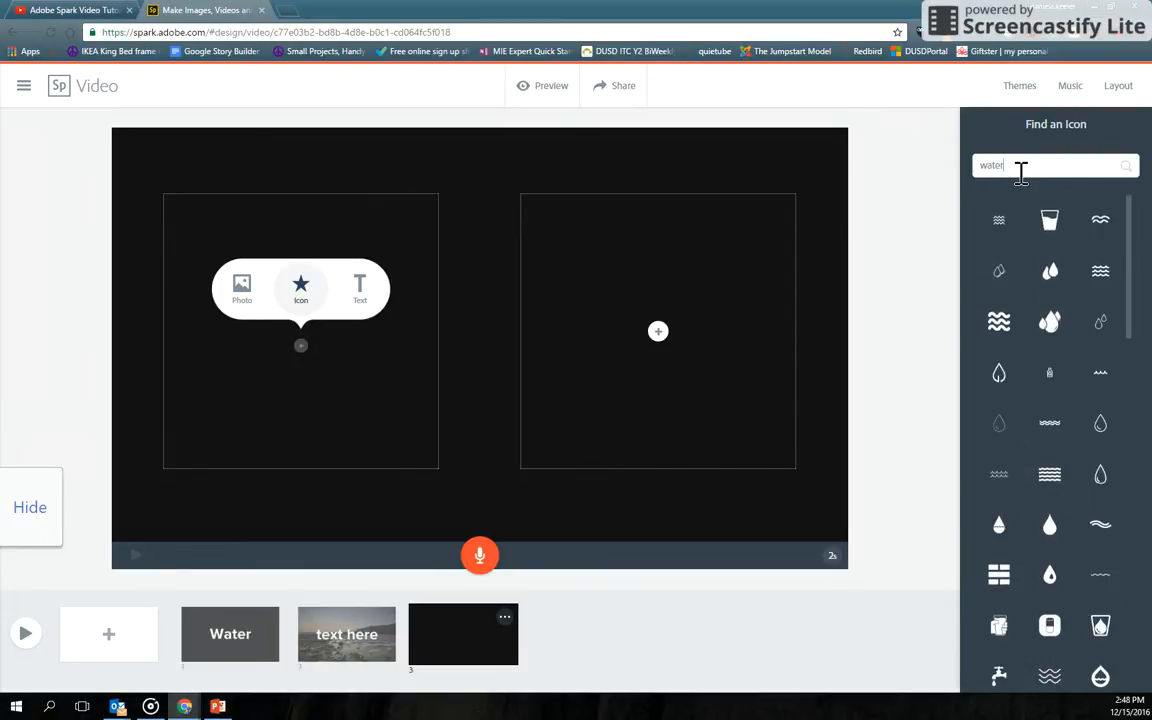
Step: Search the icons for "cats" and place the solid cat face with whiskers in the third slide's first box
{"action": "key", "text": "BackSpace"}
{"action": "key", "text": "BackSpace"}
{"action": "key", "text": "BackSpace"}
{"action": "type", "text": "cats"}
{"action": "key", "text": "Return"}
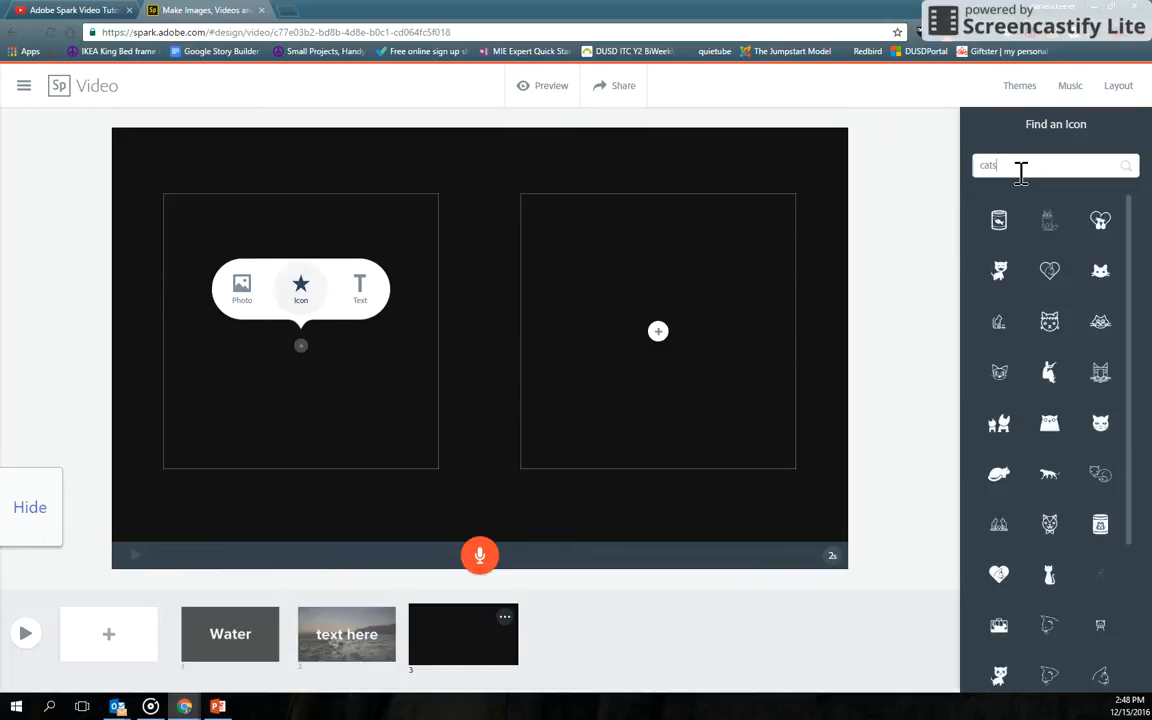
{"action": "scroll", "coordinate": [1045, 457], "scroll_direction": "down", "scroll_amount": 3}
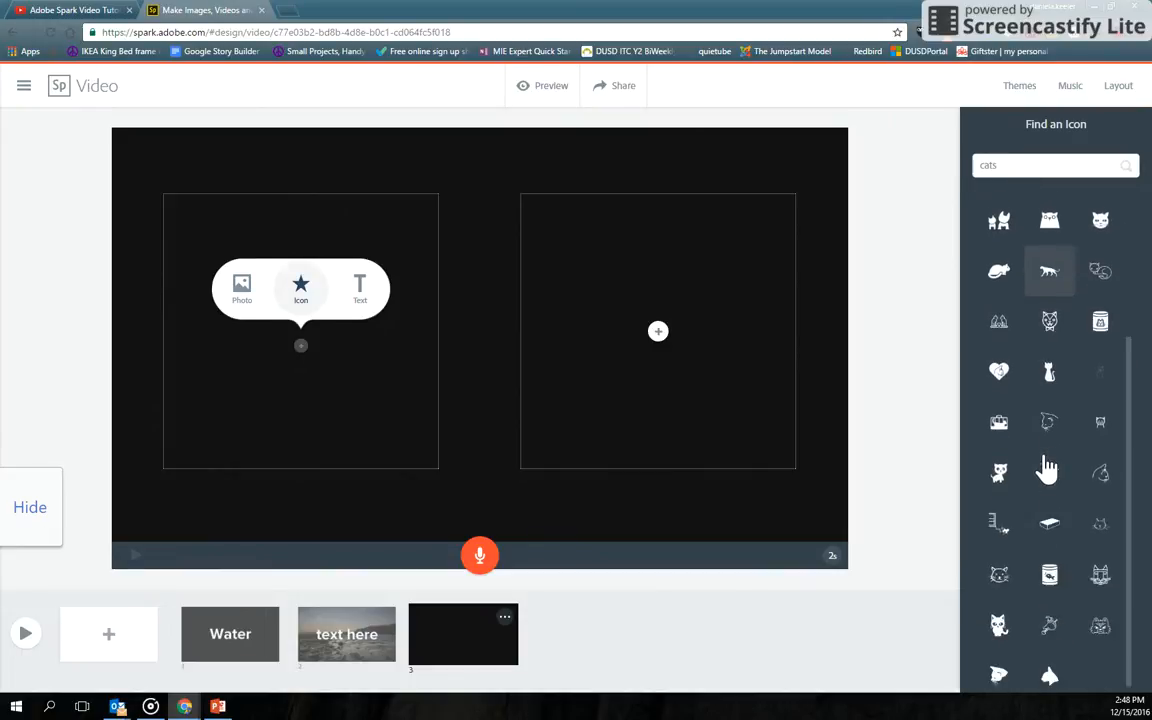
{"action": "scroll", "coordinate": [1041, 655], "scroll_direction": "up", "scroll_amount": 3}
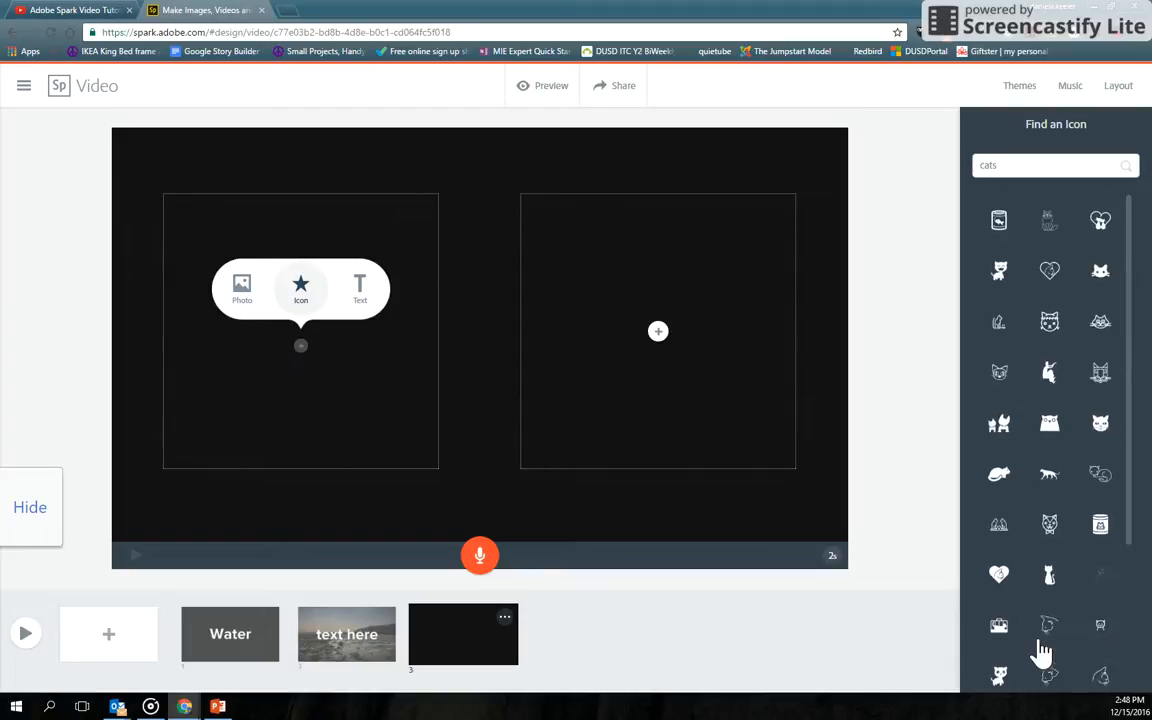
{"action": "left_click", "coordinate": [1102, 278]}
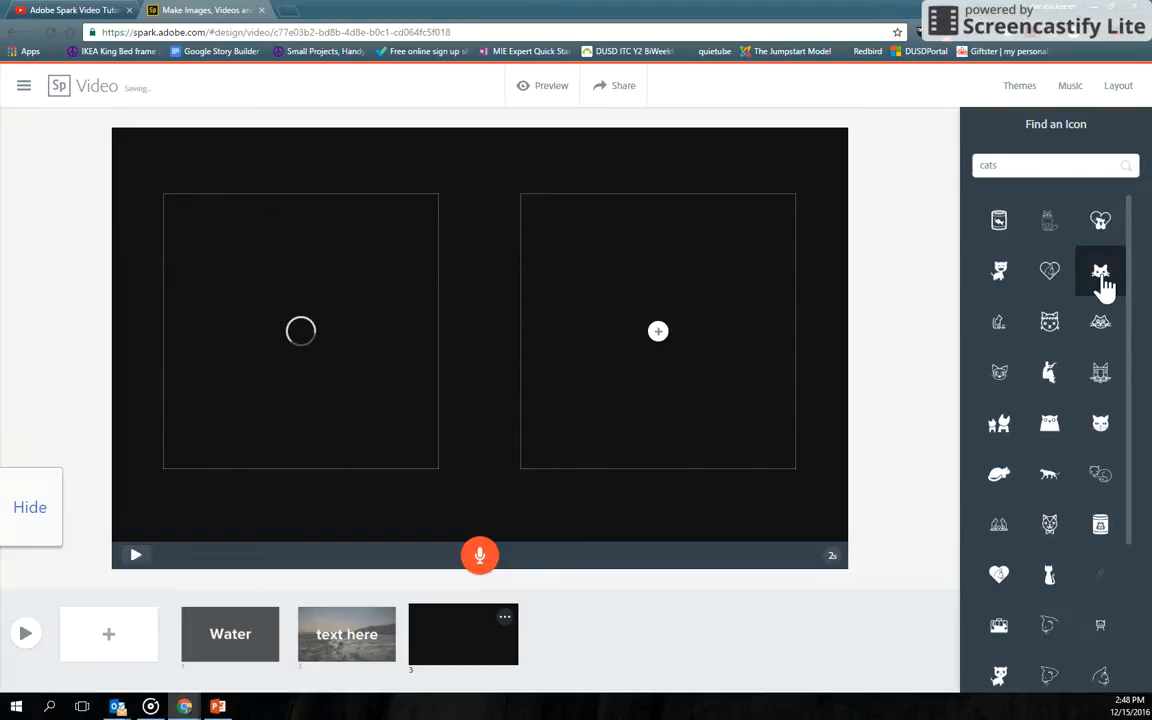
Step: Add the text "this cat is cute!" to the empty box beside the cat icon
{"action": "left_click", "coordinate": [658, 333]}
{"action": "left_click", "coordinate": [718, 292]}
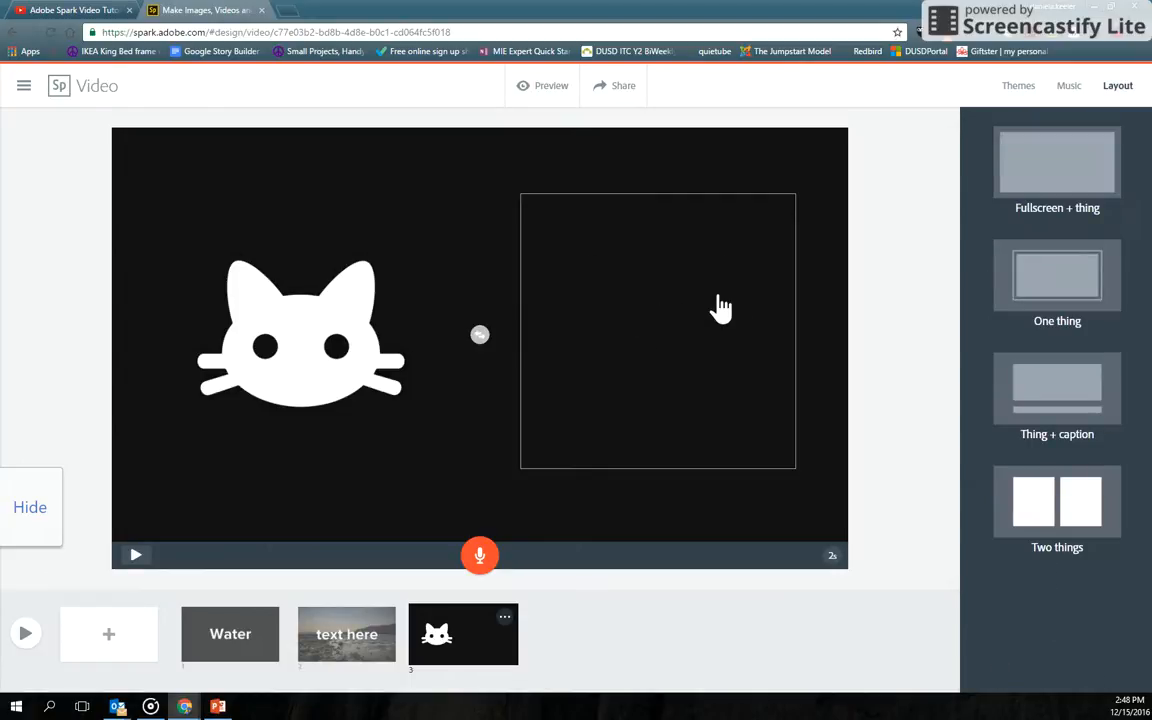
{"action": "type", "text": "this cat uis"}
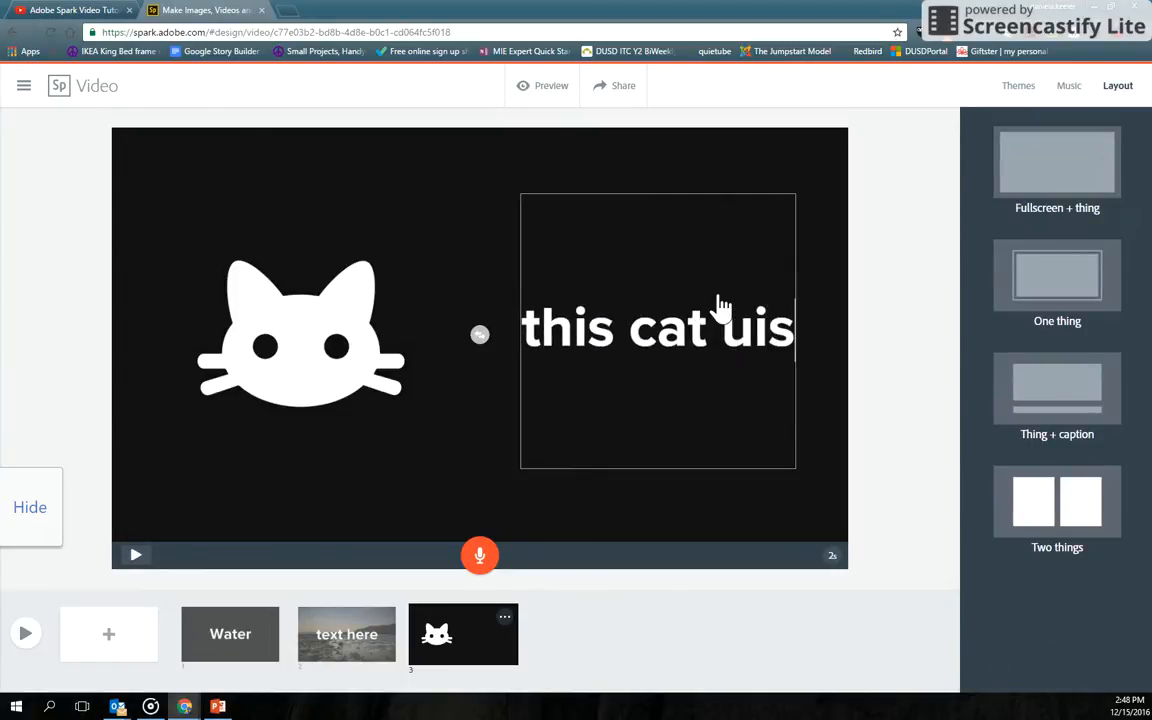
{"action": "key", "text": "BackSpace"}
{"action": "key", "text": "BackSpace"}
{"action": "key", "text": "BackSpace"}
{"action": "type", "text": "is cut"}
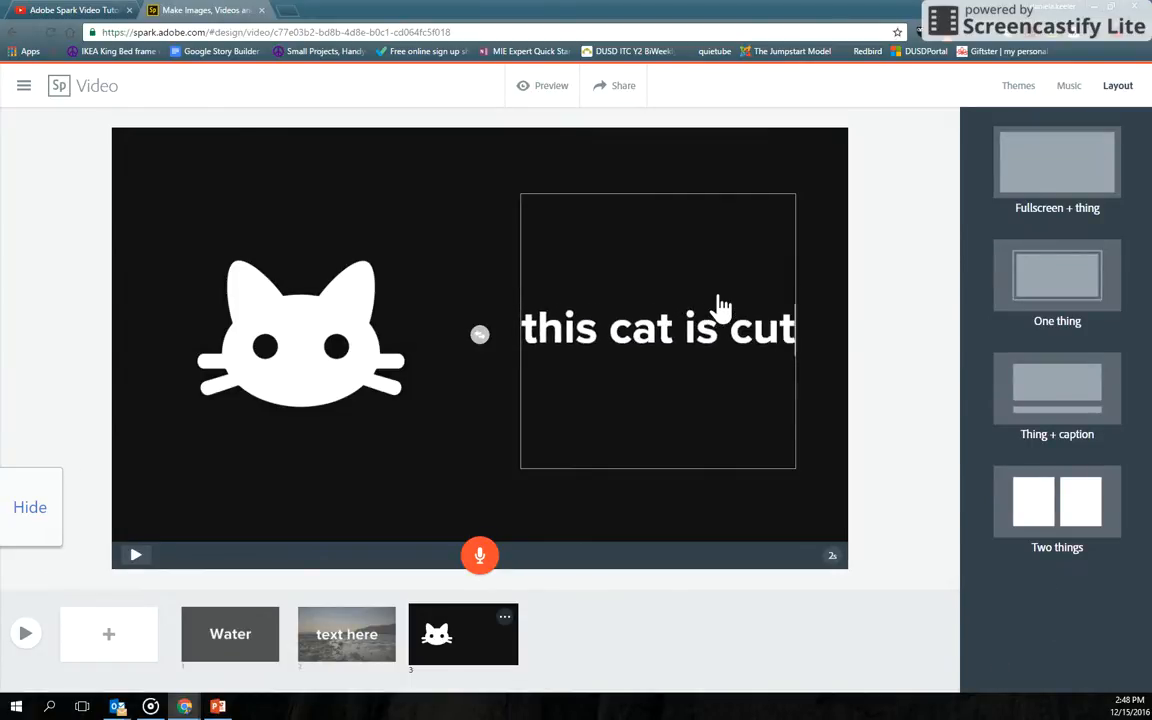
{"action": "type", "text": "e!"}
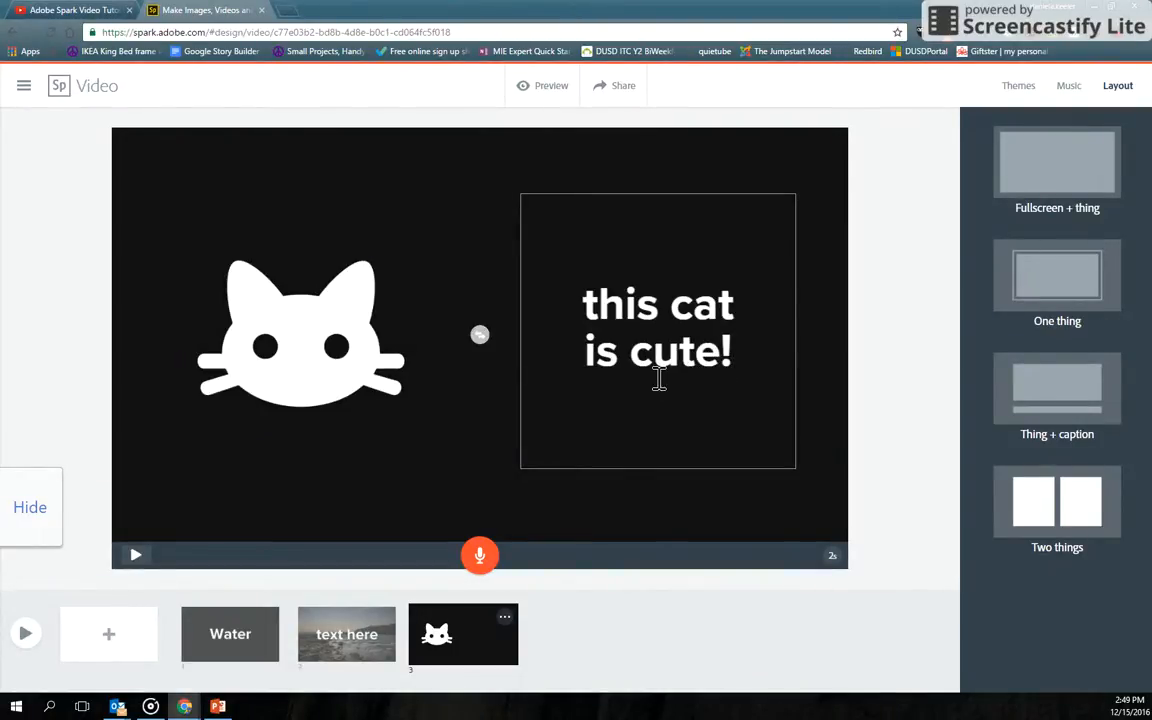
Step: Record a voice narration on the "Water" slide and play it back
{"action": "left_click", "coordinate": [229, 637]}
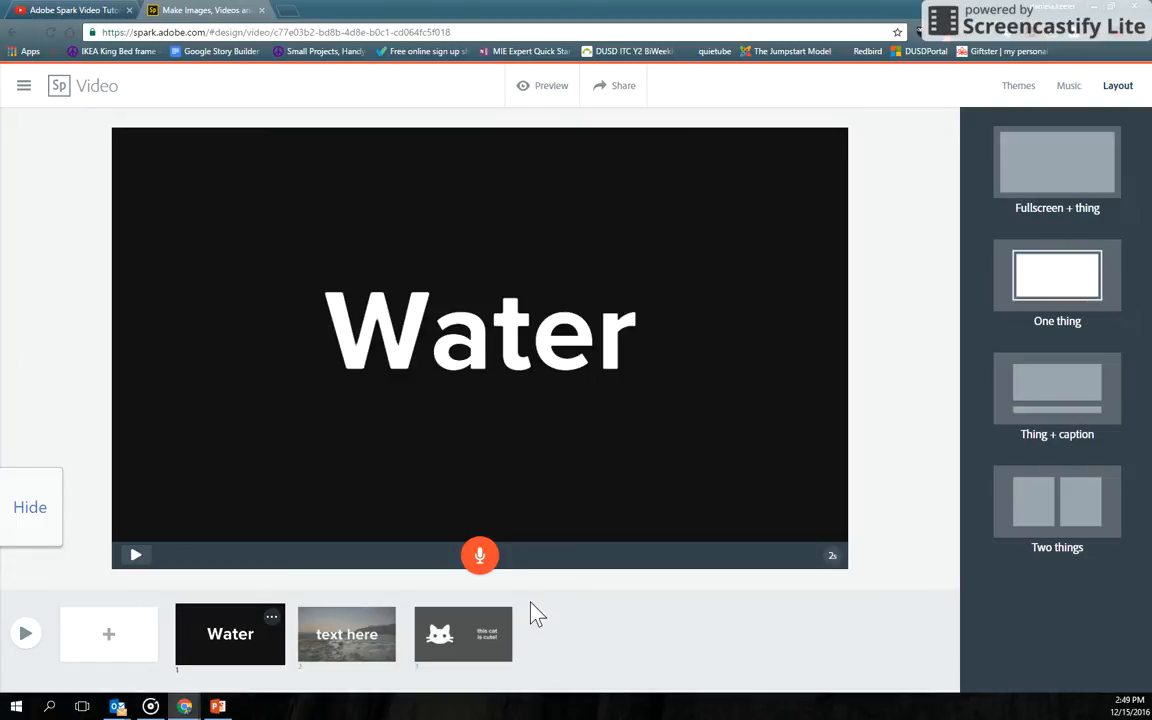
{"action": "left_click", "coordinate": [489, 563]}
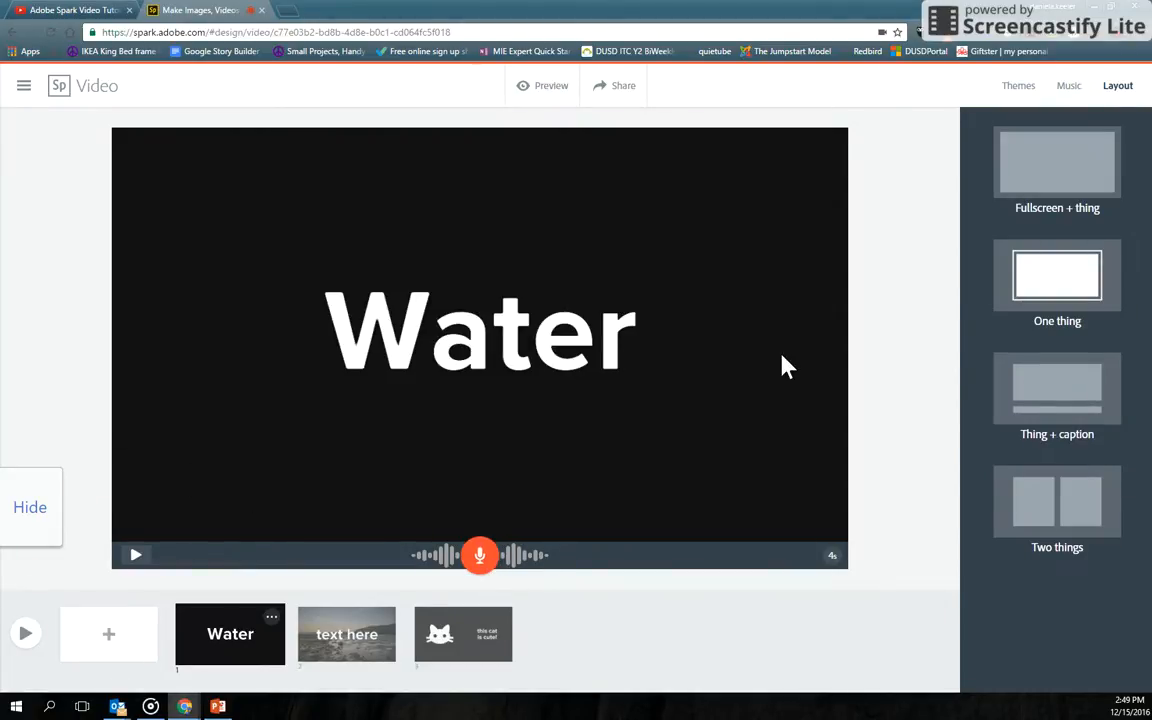
{"action": "left_click", "coordinate": [137, 555]}
{"action": "left_click", "coordinate": [368, 648]}
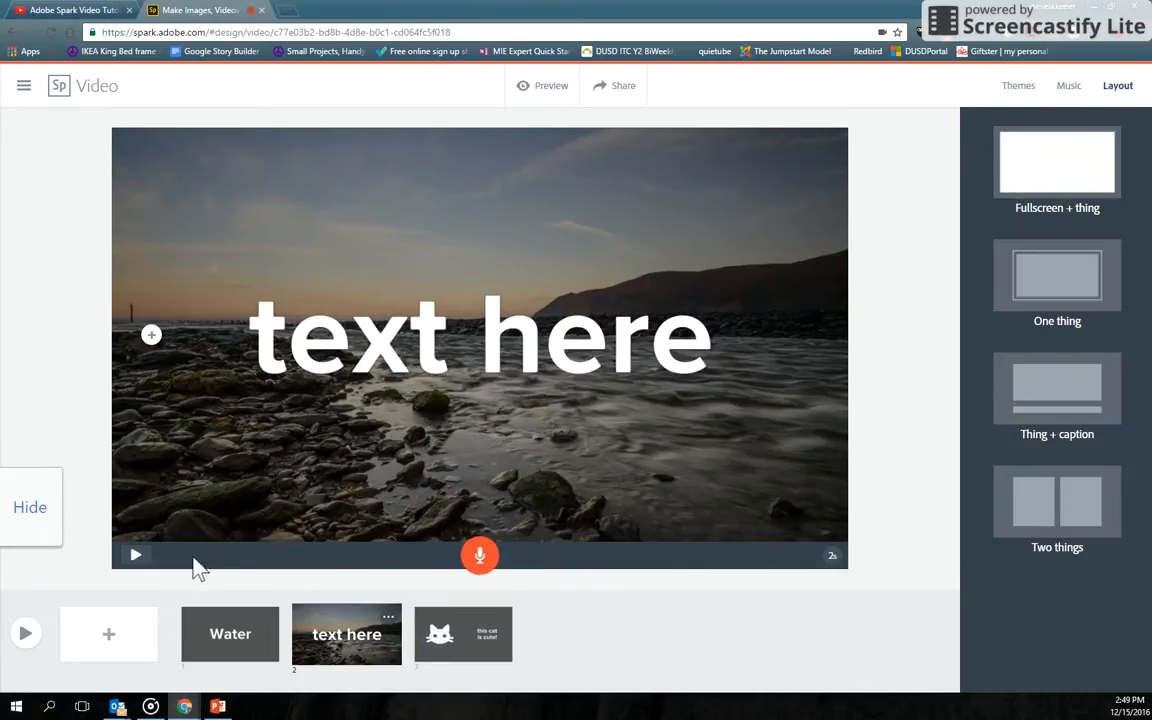
{"action": "left_click", "coordinate": [274, 650]}
{"action": "left_click", "coordinate": [140, 566]}
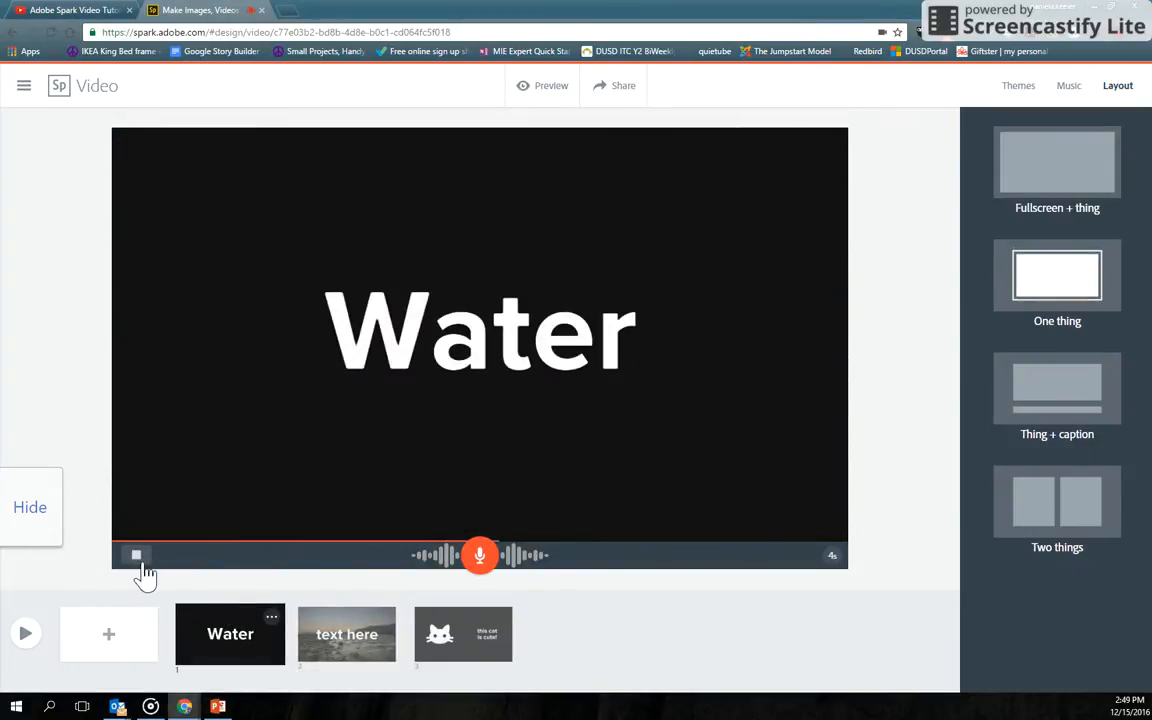
Step: Look over the available music tracks and apply the Vivid theme to the video
{"action": "left_click", "coordinate": [1069, 88]}
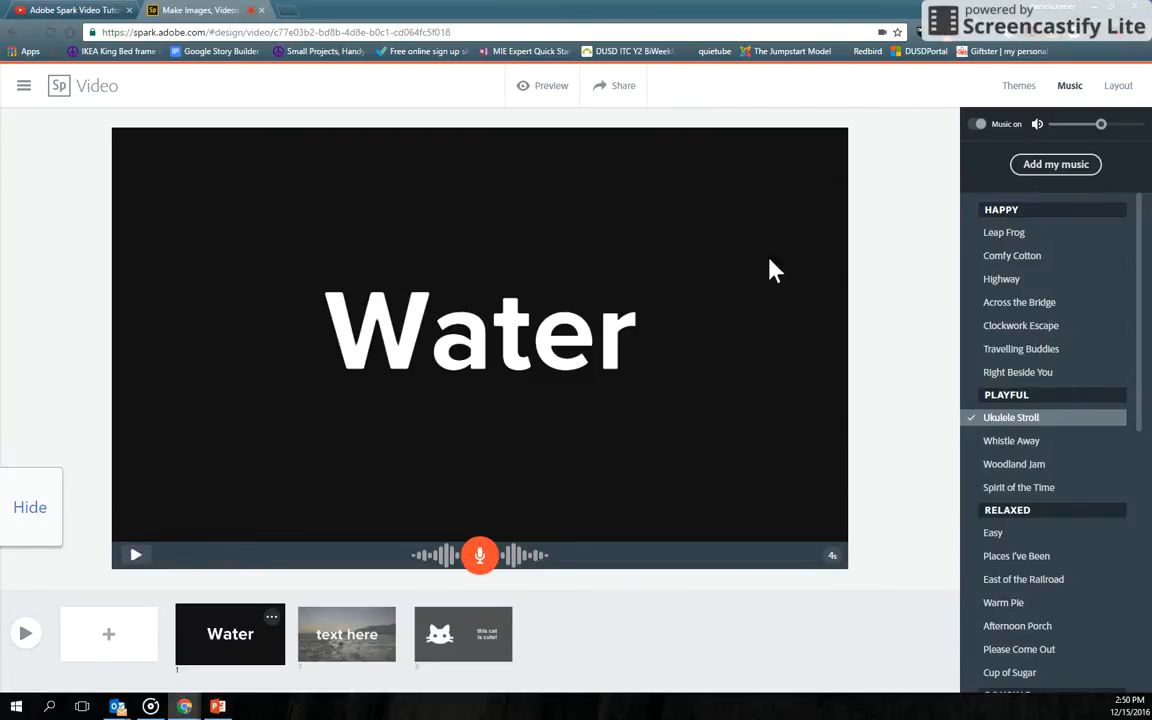
{"action": "left_click", "coordinate": [1022, 90]}
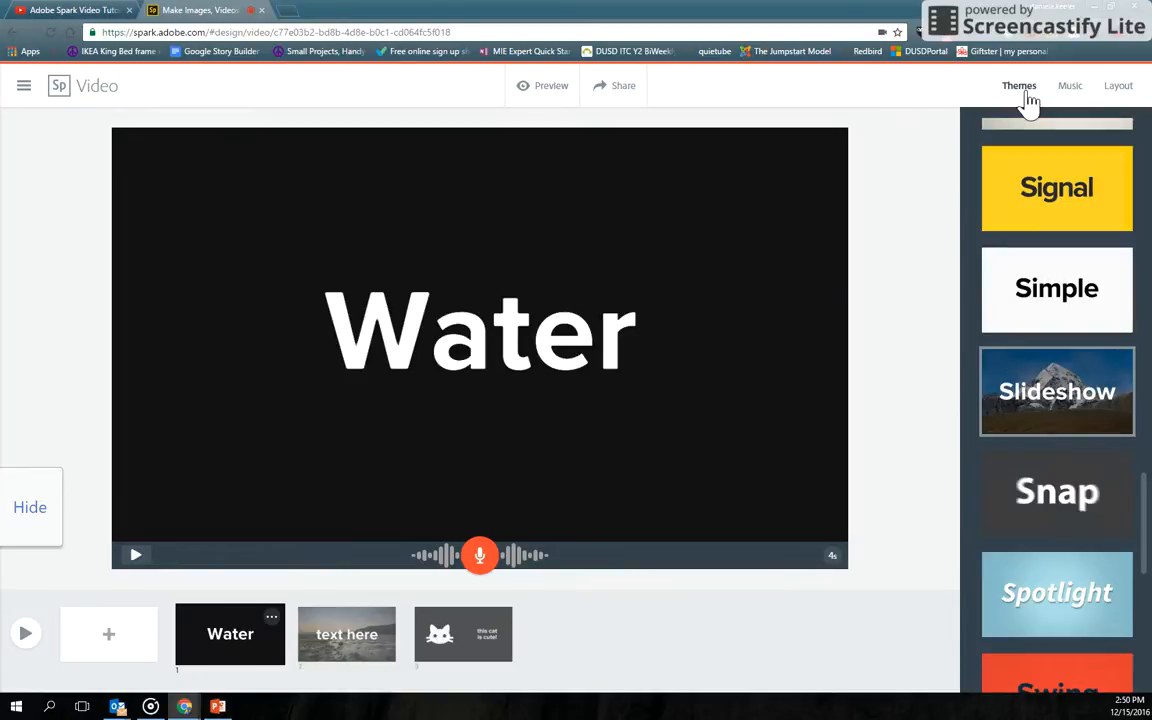
{"action": "scroll", "coordinate": [1059, 530], "scroll_direction": "down", "scroll_amount": 5}
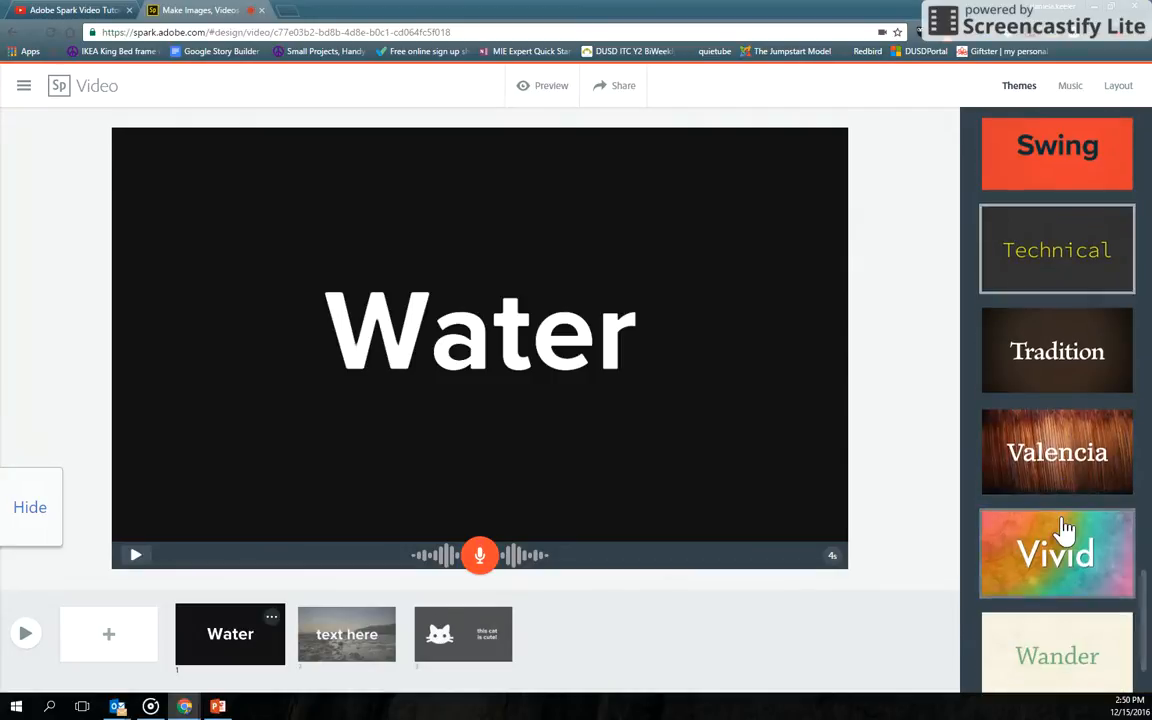
{"action": "scroll", "coordinate": [1064, 528], "scroll_direction": "down", "scroll_amount": 1}
{"action": "left_click", "coordinate": [1045, 438]}
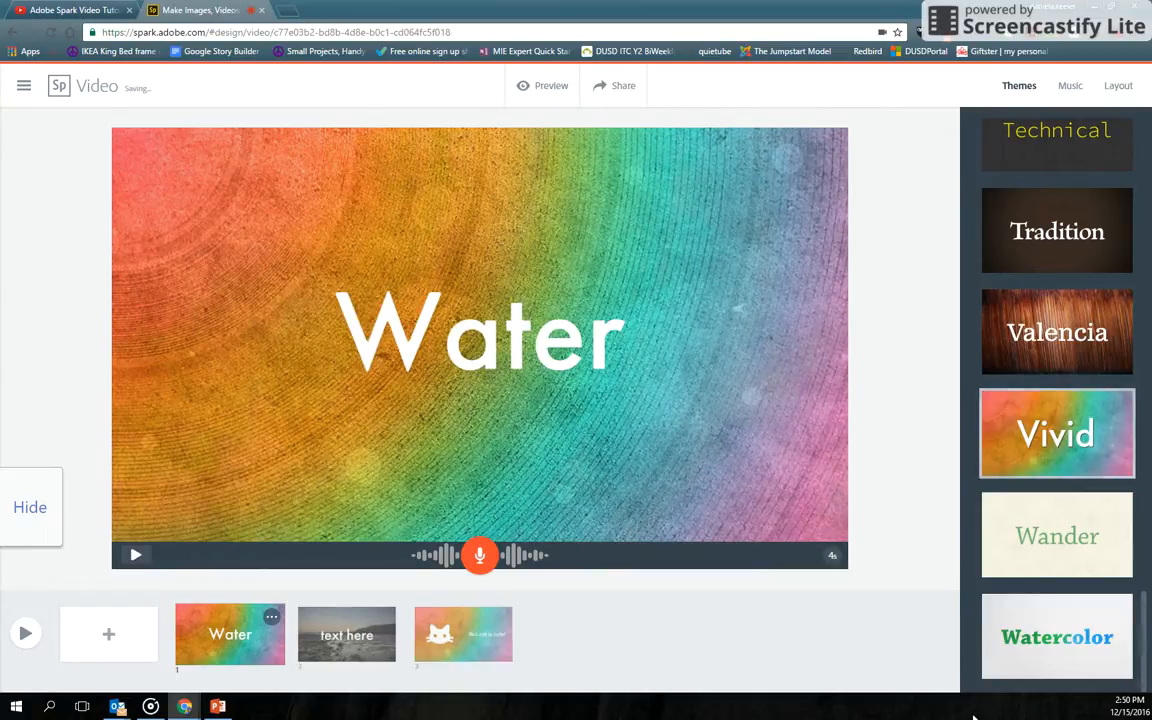
Step: Swap the cat icon and text on the third slide, and try the Valencia theme before choosing Technical
{"action": "left_click", "coordinate": [473, 660]}
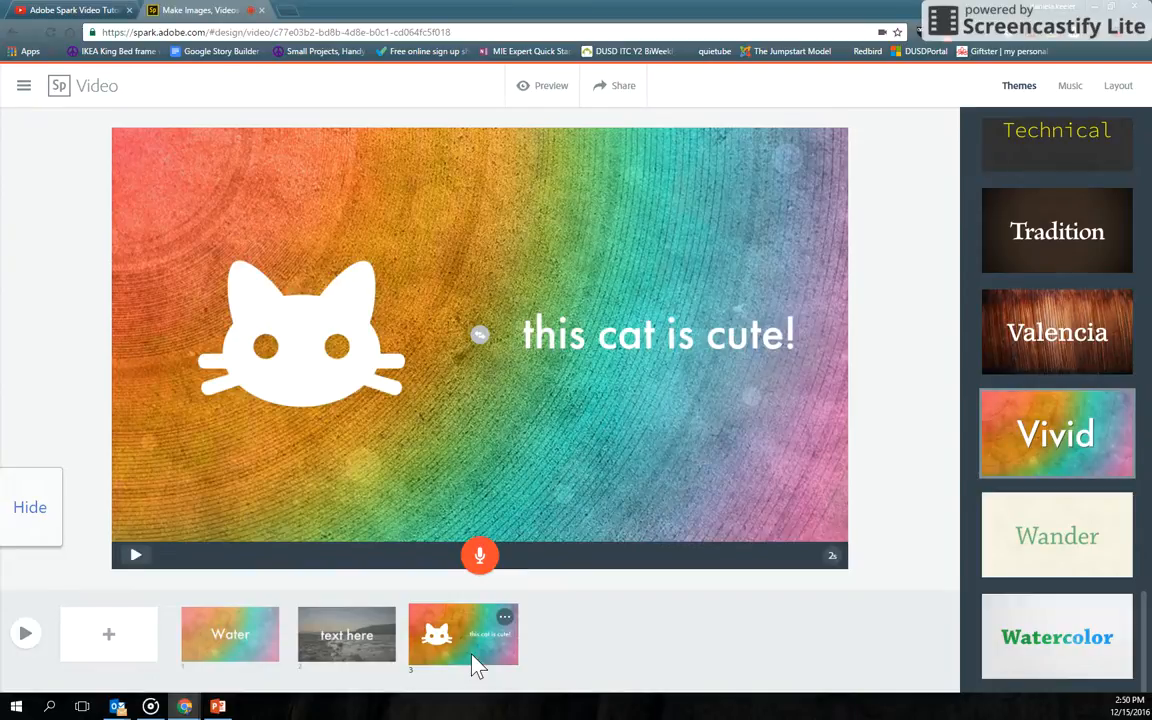
{"action": "left_click", "coordinate": [481, 337]}
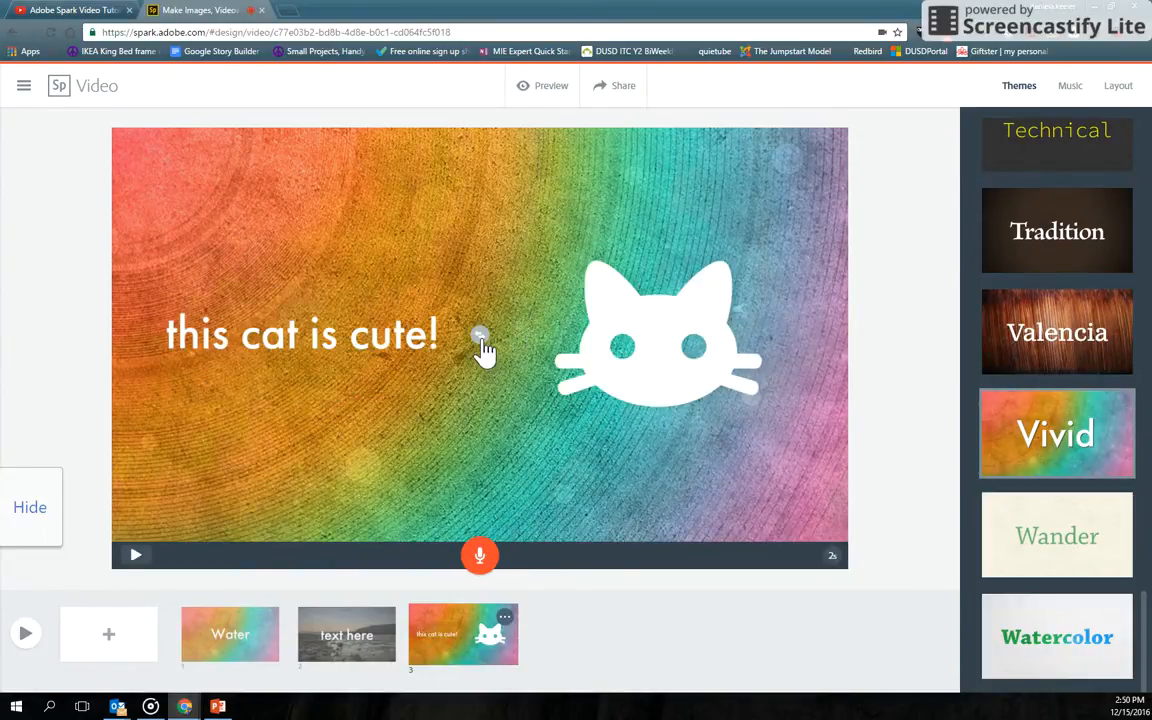
{"action": "left_click", "coordinate": [1097, 324]}
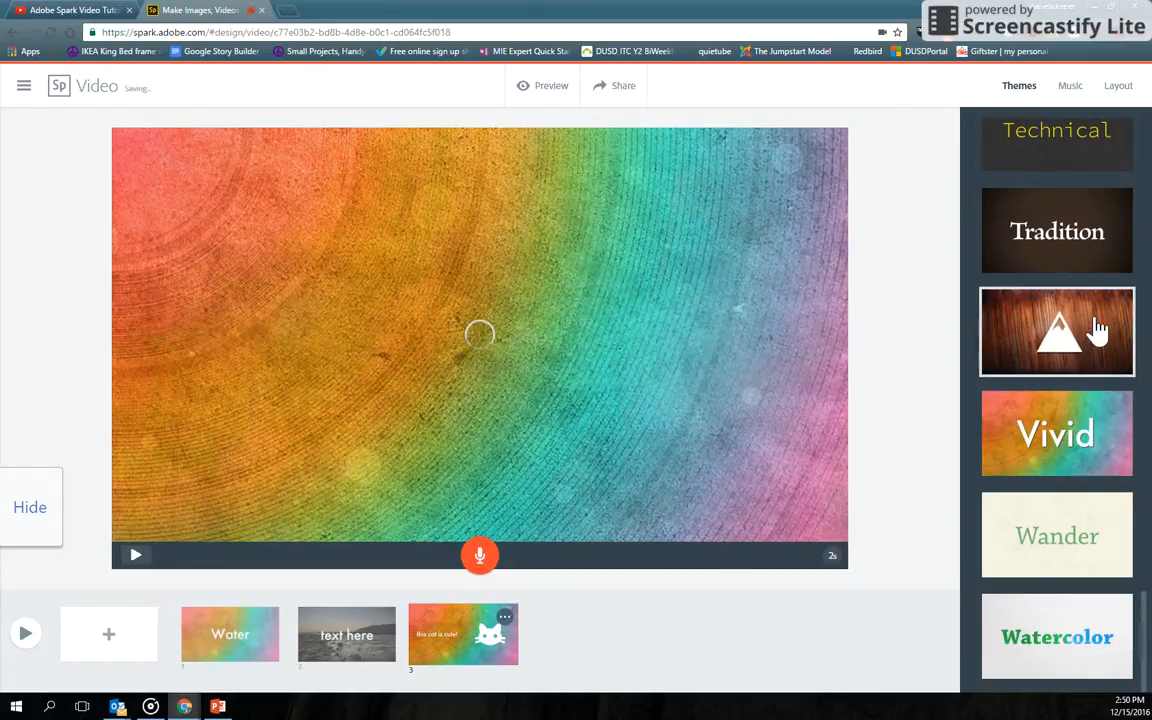
{"action": "scroll", "coordinate": [1063, 468], "scroll_direction": "up", "scroll_amount": 3}
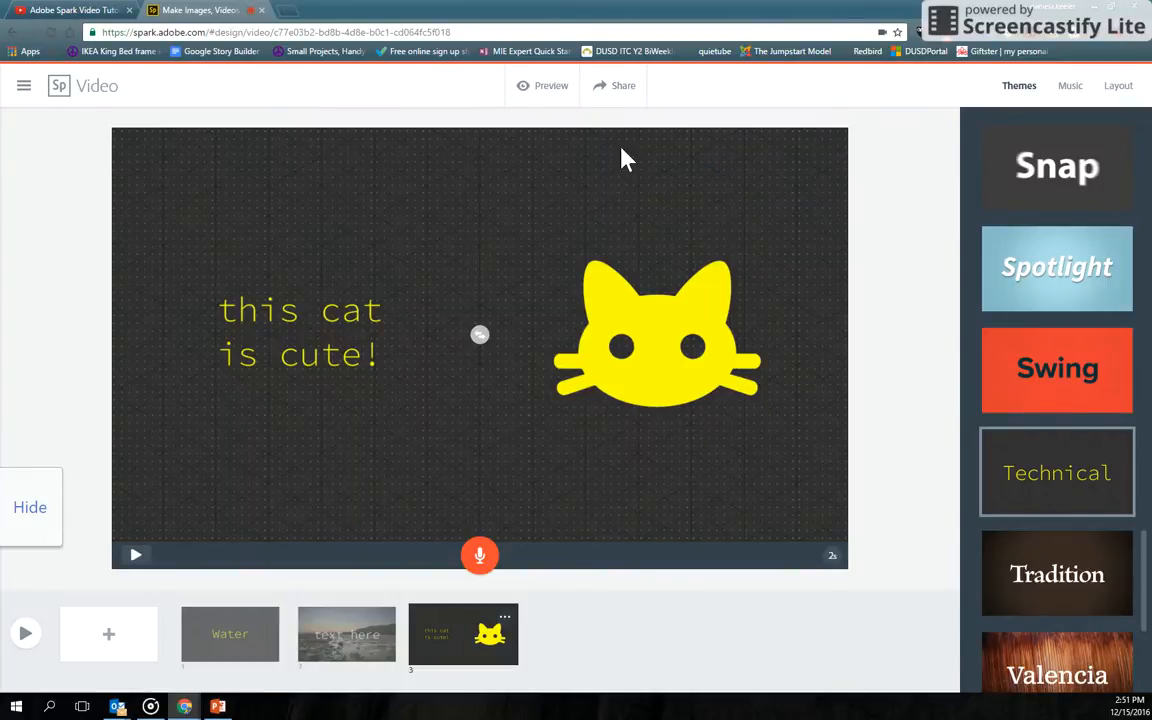
Step: Preview the video and set its publishing details to the Education category with Get noticed turned off
{"action": "left_click", "coordinate": [549, 90]}
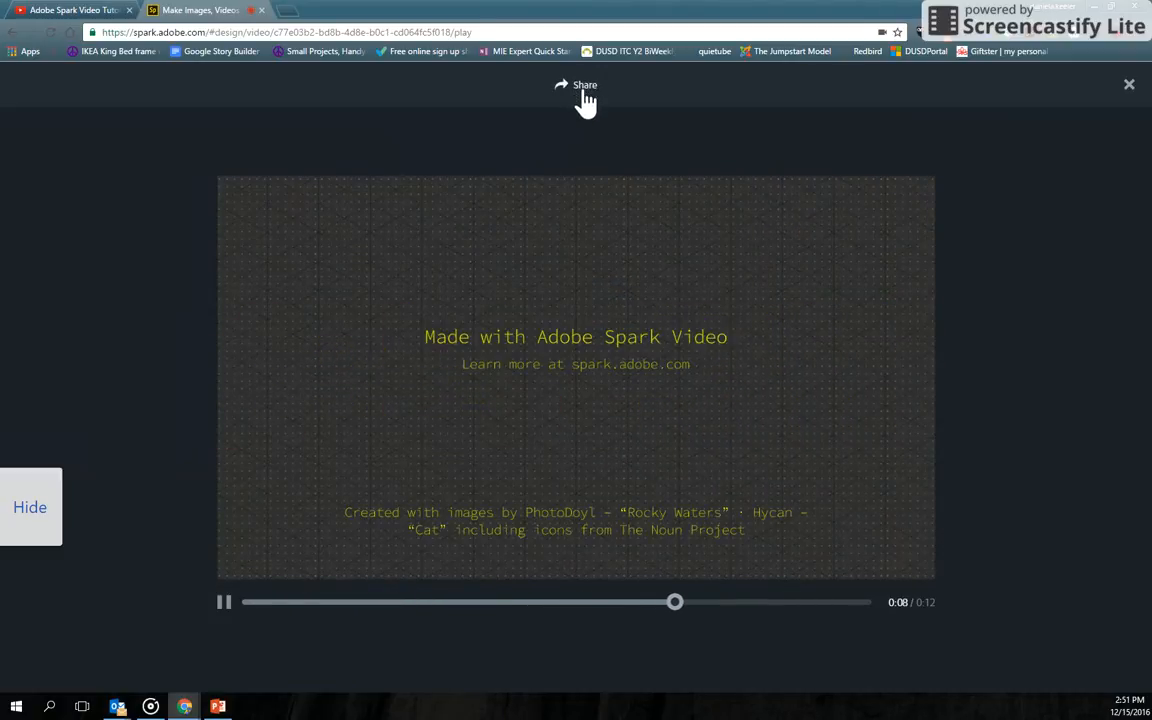
{"action": "left_click", "coordinate": [580, 90]}
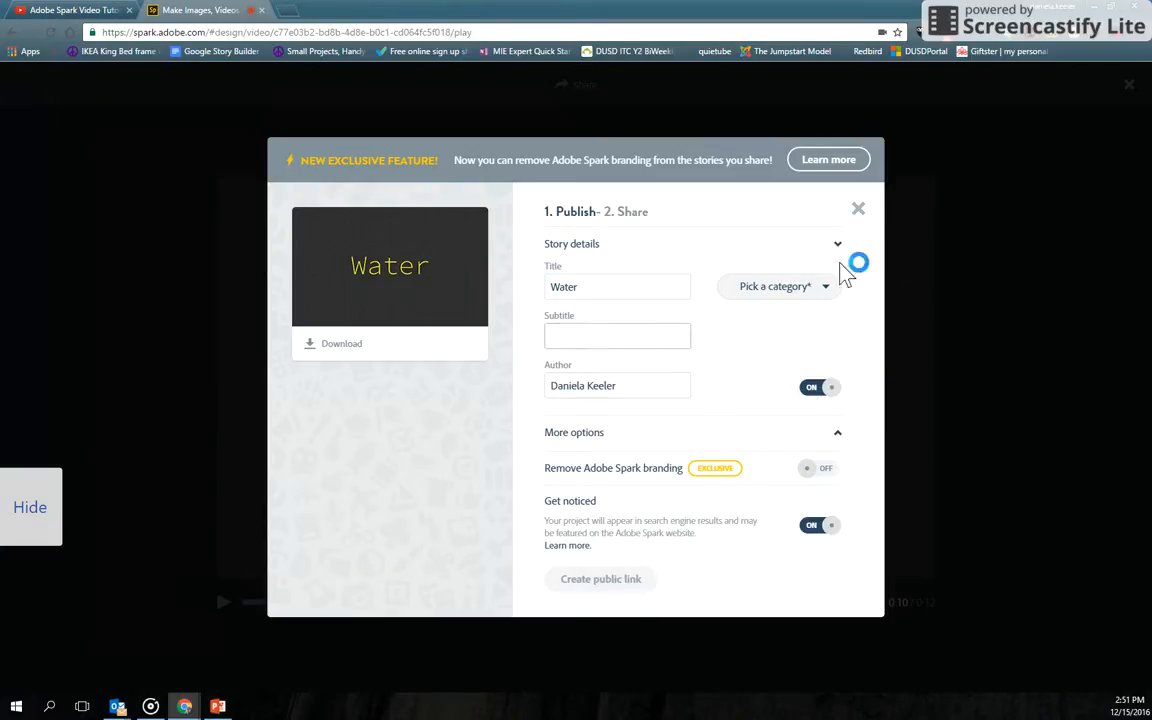
{"action": "left_click", "coordinate": [826, 294]}
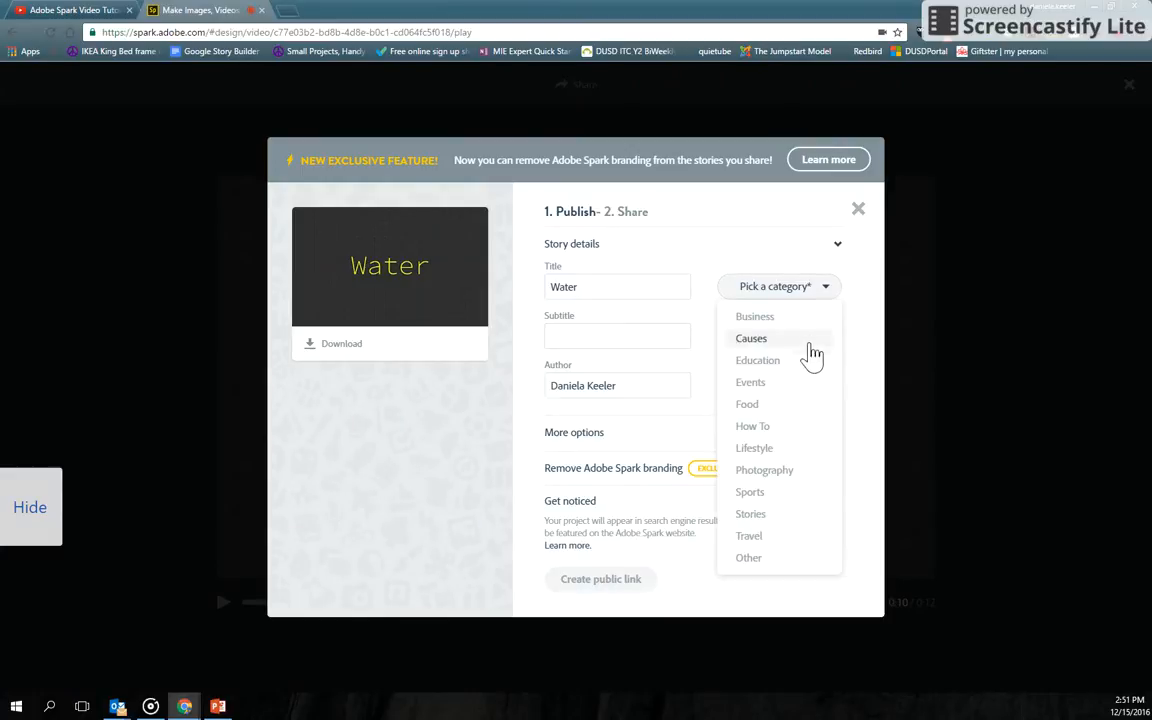
{"action": "left_click", "coordinate": [808, 363]}
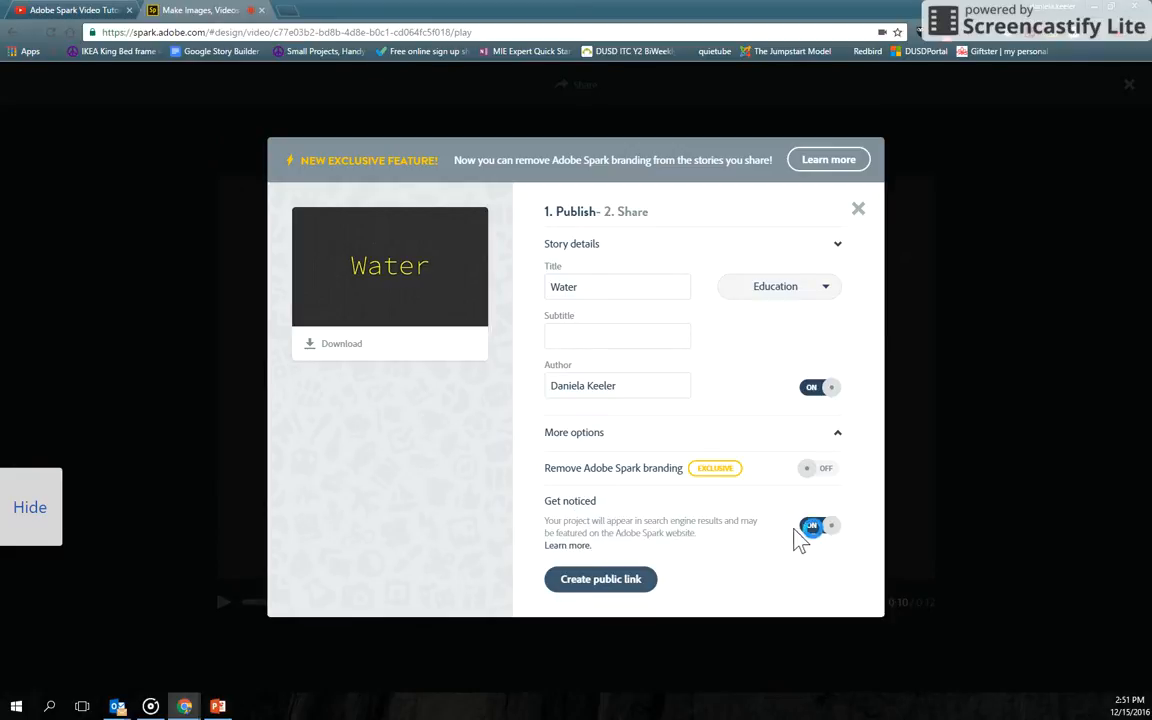
{"action": "left_click", "coordinate": [812, 530]}
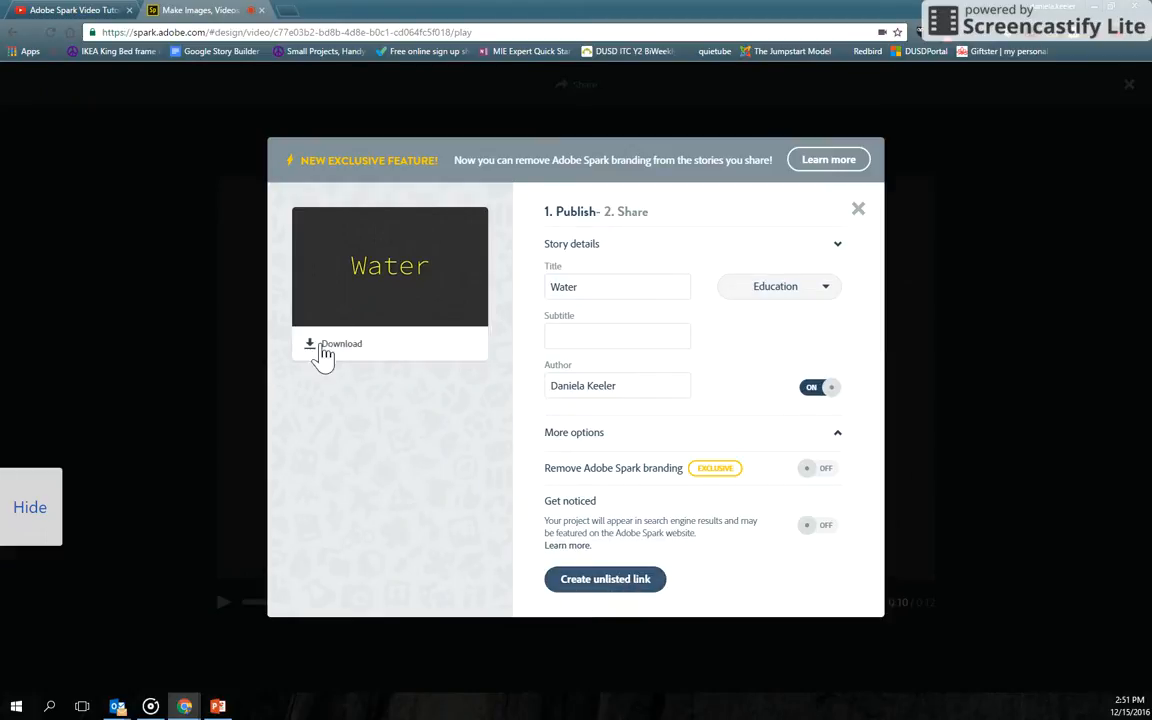
Step: Create an unlisted link for the video, copy it, and return to the editor
{"action": "left_click", "coordinate": [605, 582]}
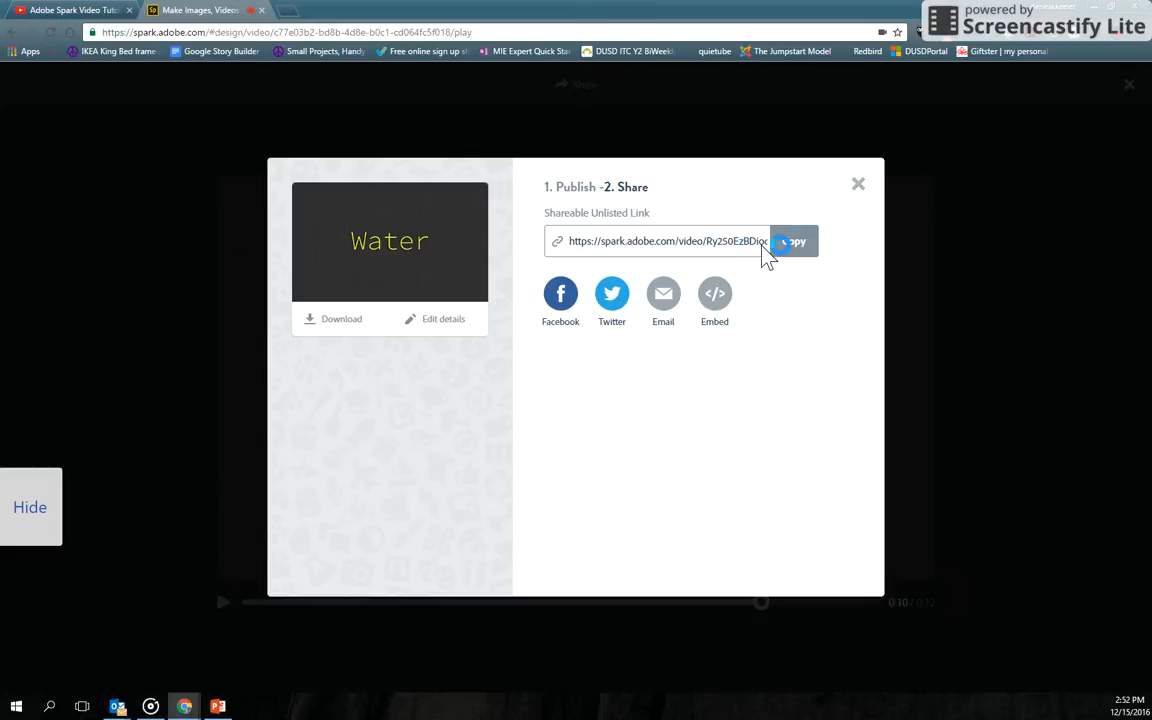
{"action": "left_click", "coordinate": [804, 257]}
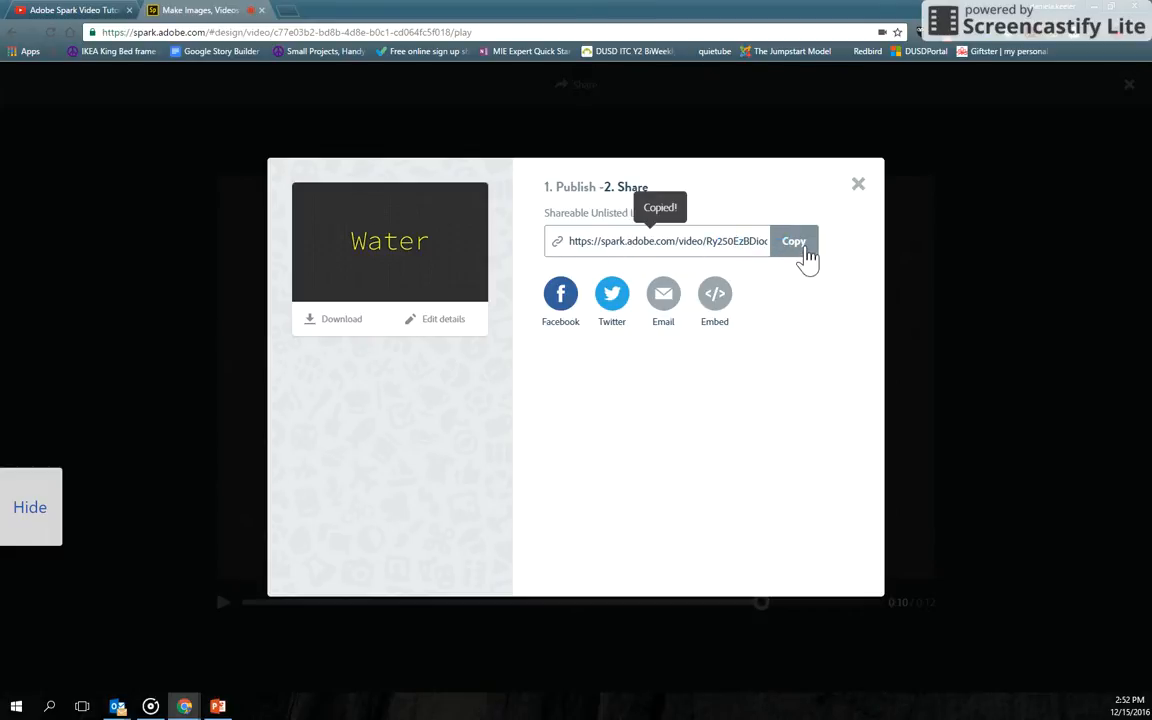
{"action": "left_click", "coordinate": [858, 185]}
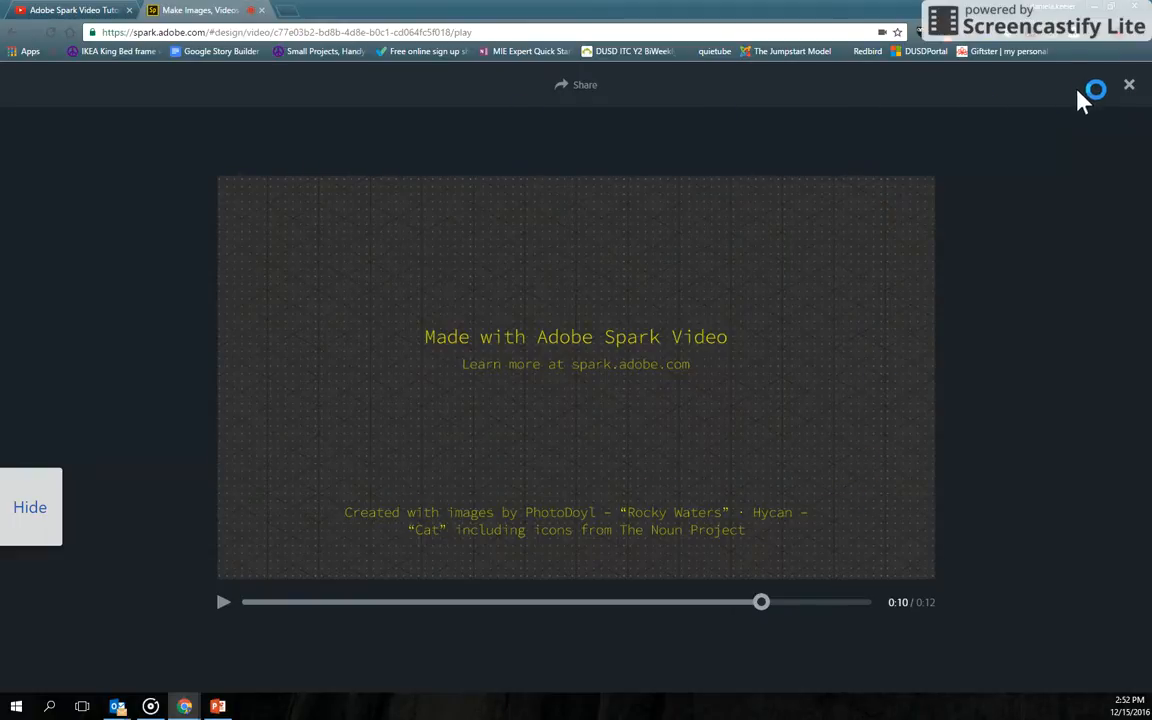
{"action": "left_click", "coordinate": [1129, 88]}
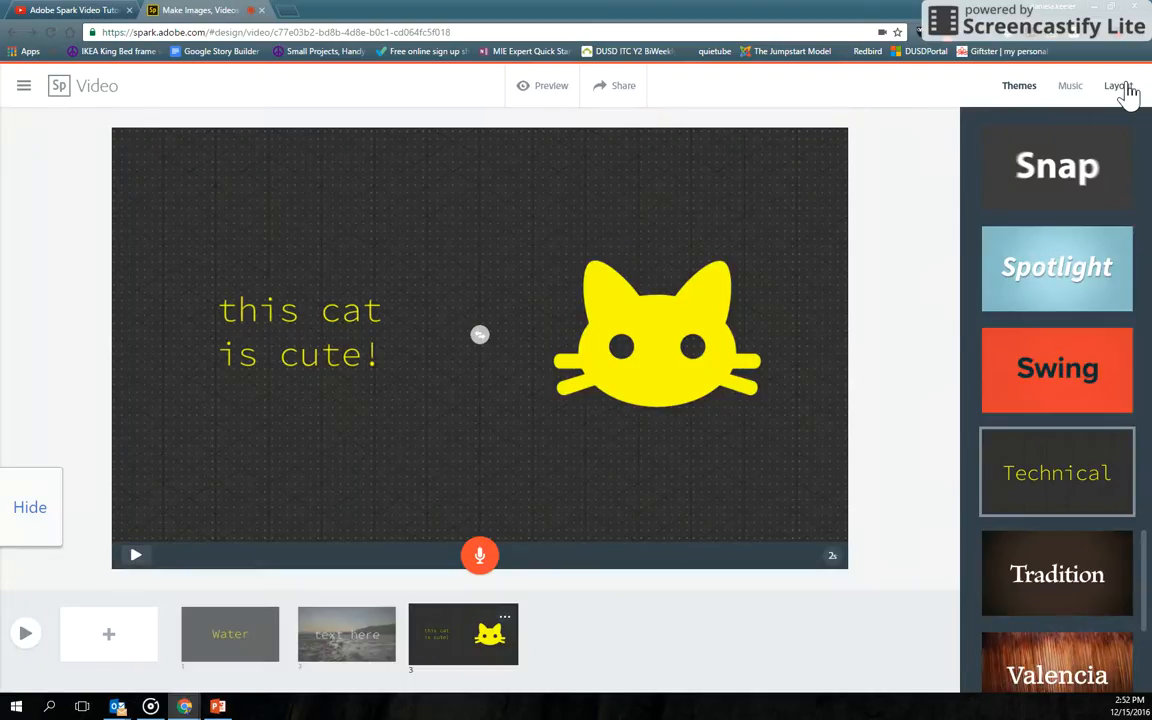
Step: Leave the video editor for the My Projects page
{"action": "left_click", "coordinate": [25, 90]}
{"action": "left_click", "coordinate": [112, 155]}
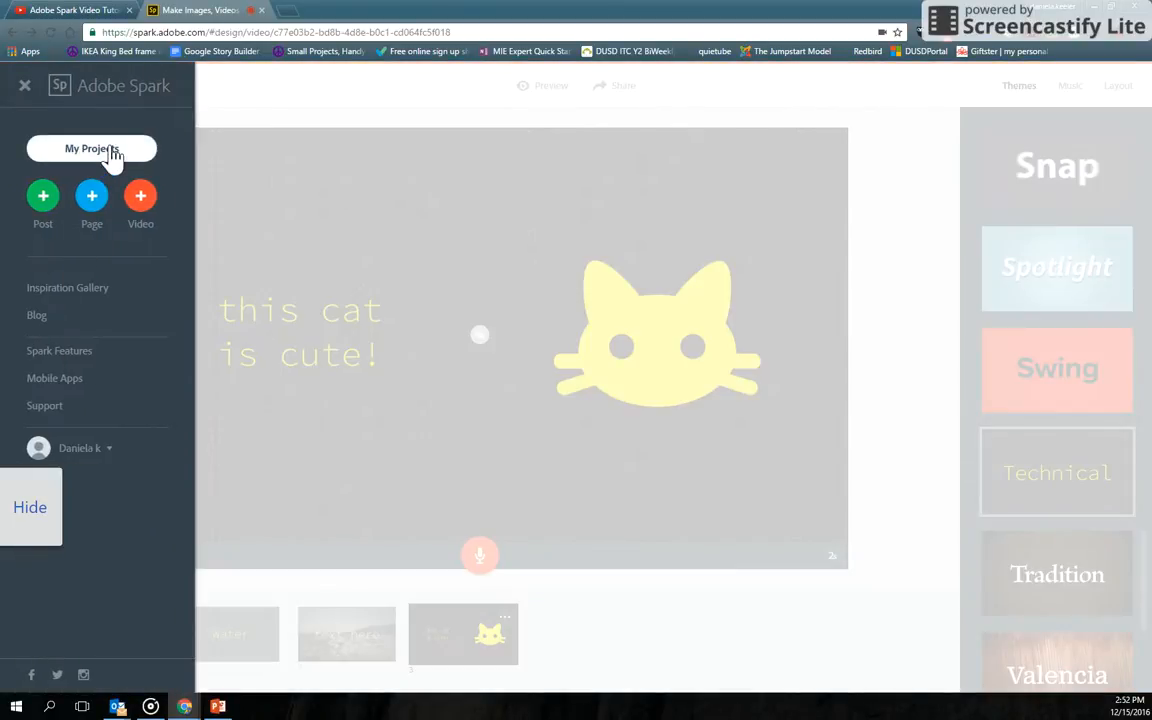